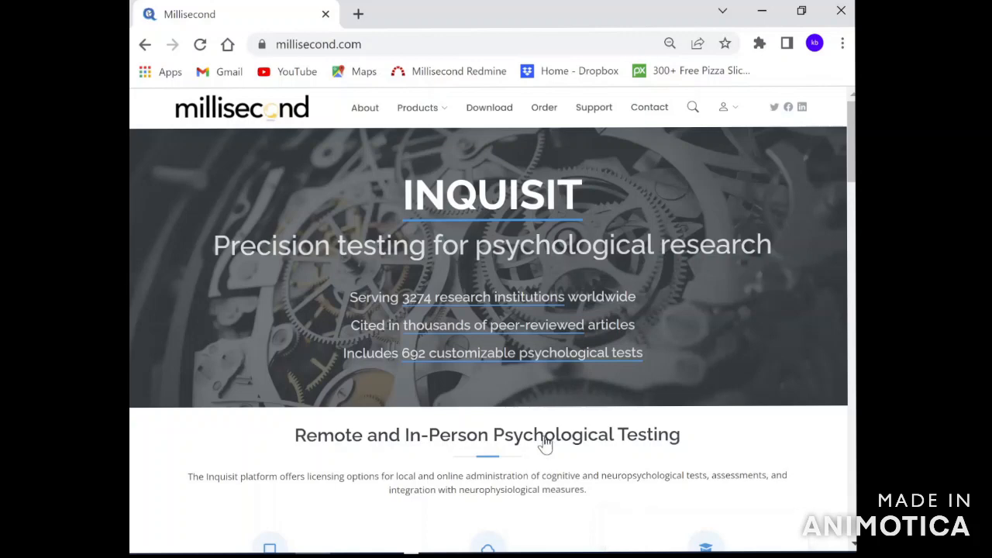
# On the account login page, enter the account e-mail as User Id and the account password.
pyautogui.click(729, 121)
pyautogui.click(741, 138)
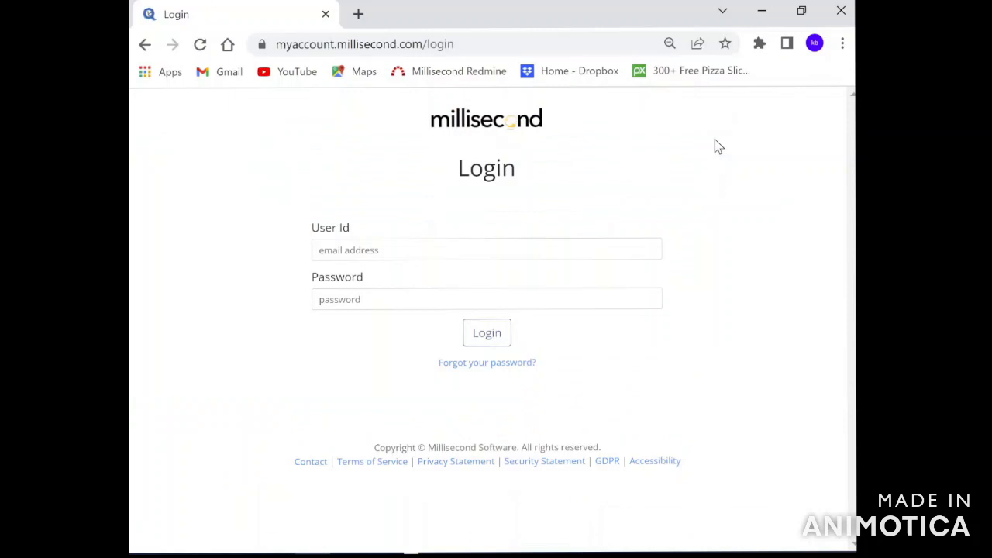
pyautogui.click(334, 301)
pyautogui.write('•••••••')
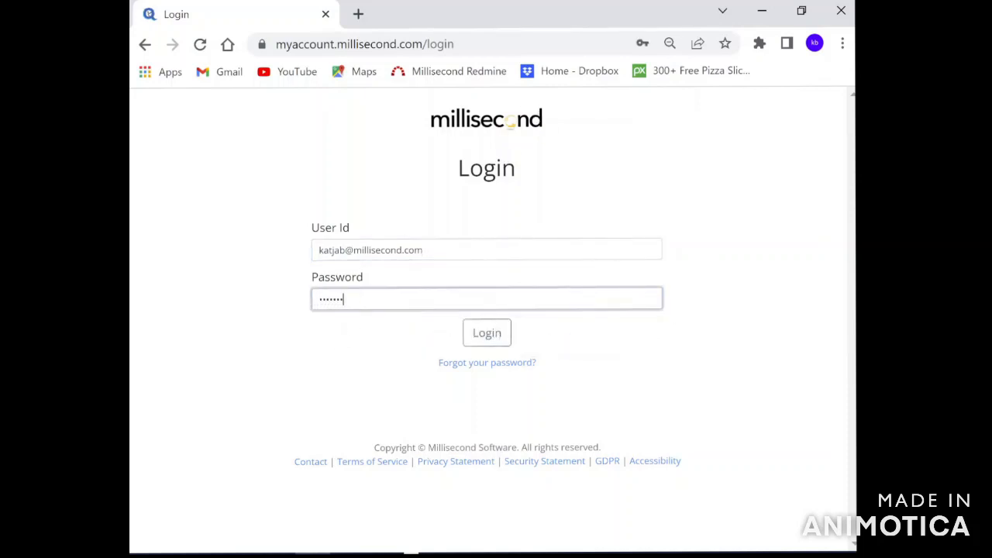
pyautogui.write('••')
# Log in, go to the Experiments page and start a new experiment.
pyautogui.click(493, 339)
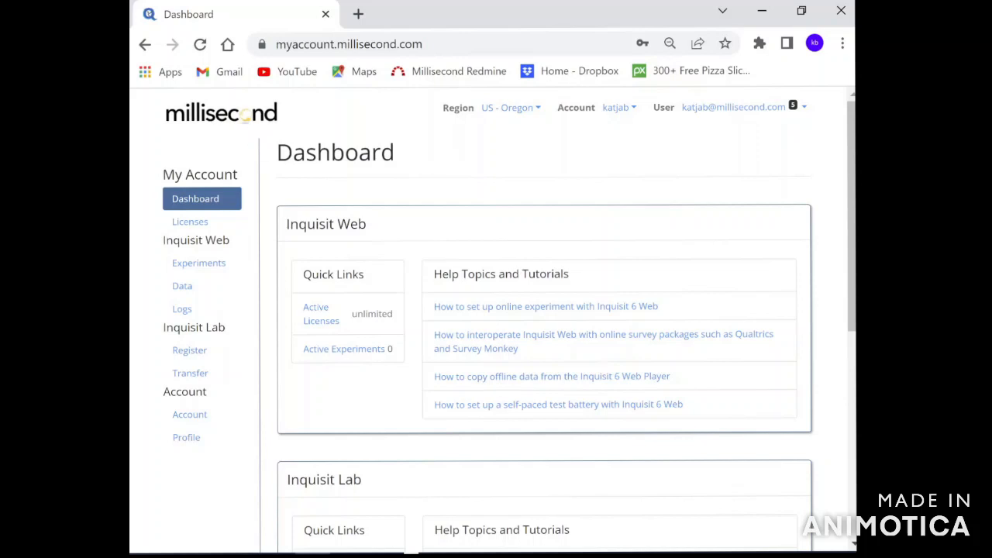
pyautogui.click(206, 266)
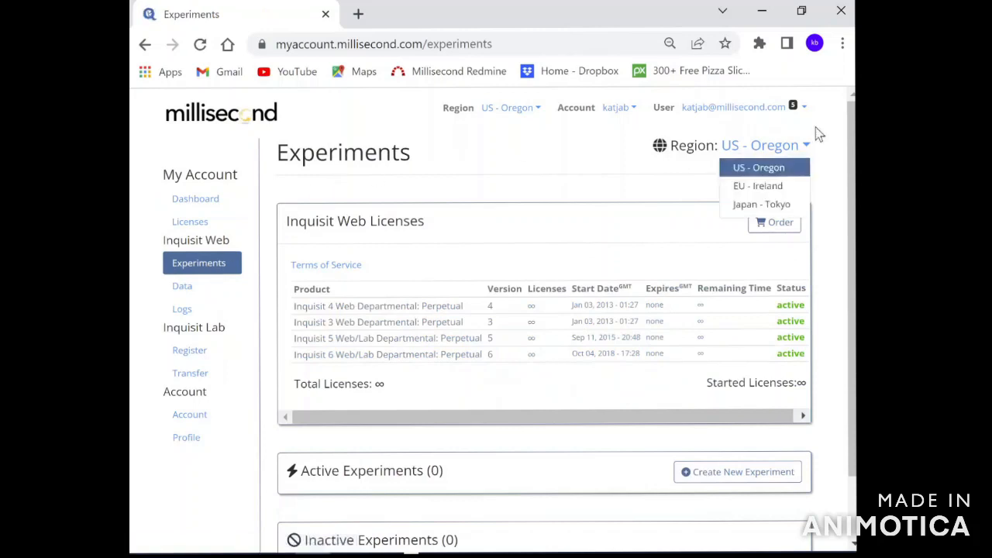
pyautogui.moveTo(852, 125); pyautogui.dragTo(853, 186)
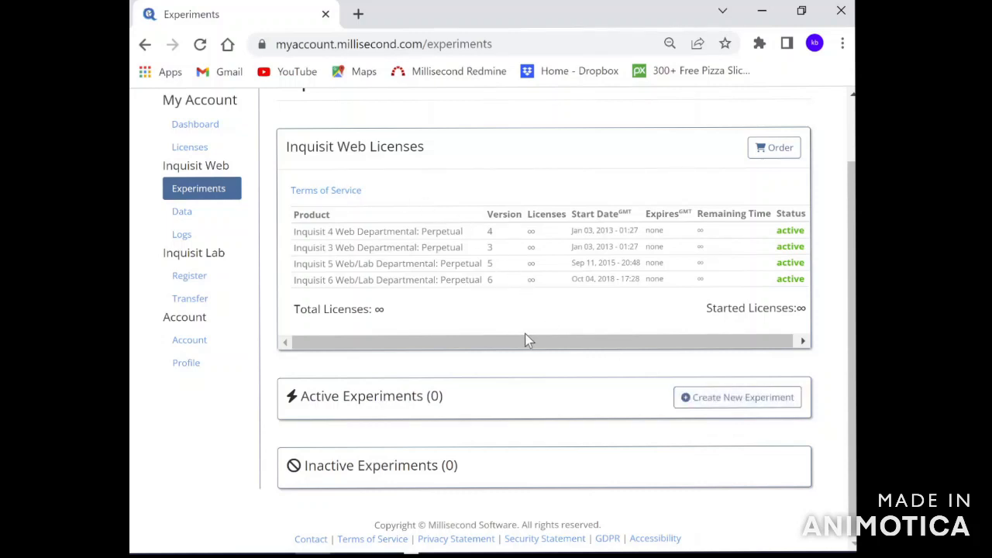
pyautogui.click(733, 403)
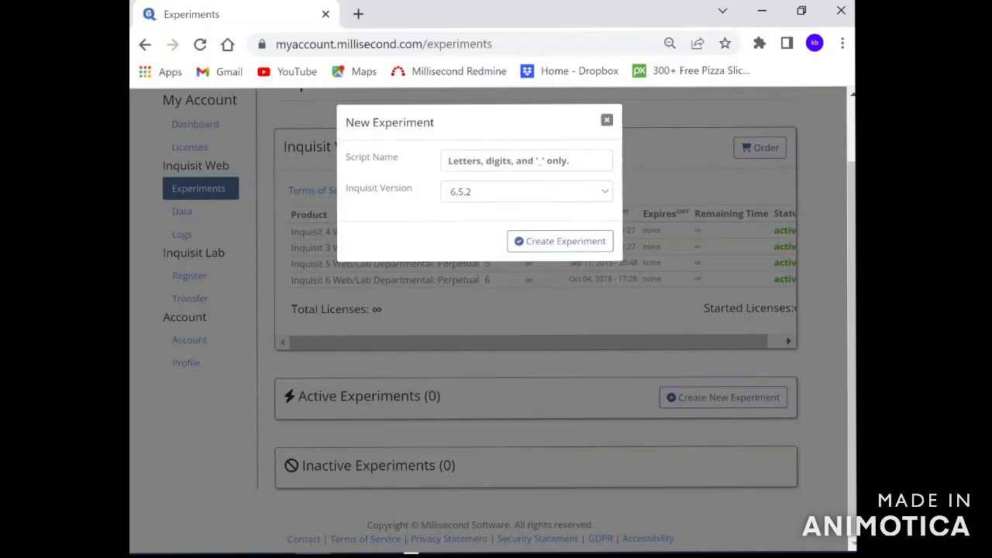
# Create an experiment with Script Name DemoBart on Inquisit version 6.5.2.
pyautogui.click(508, 161)
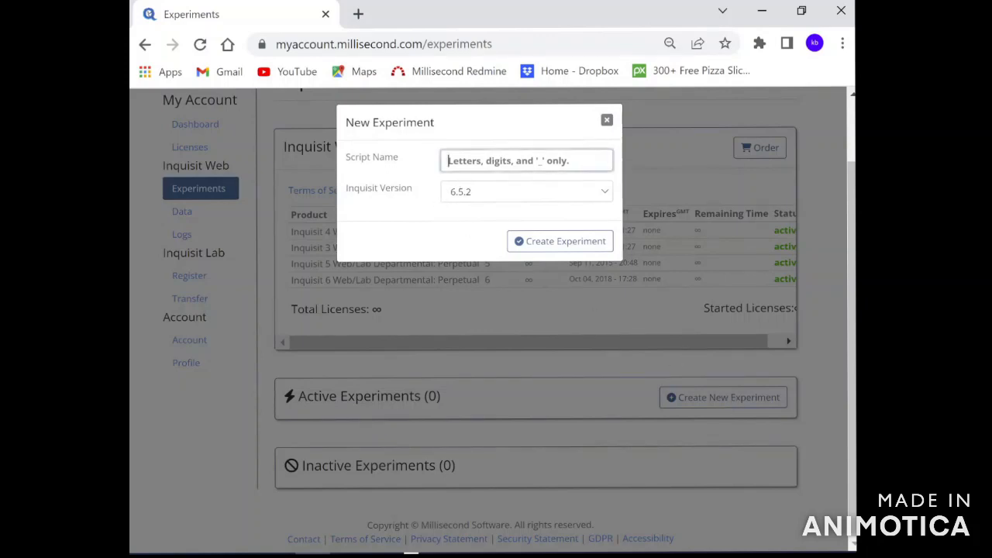
pyautogui.write('De')
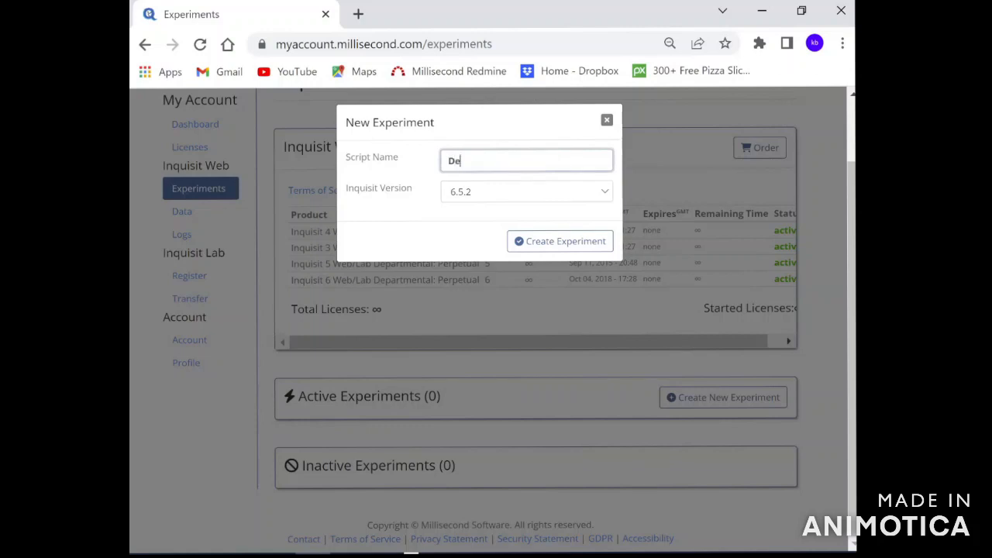
pyautogui.write('moBart')
pyautogui.click(546, 198)
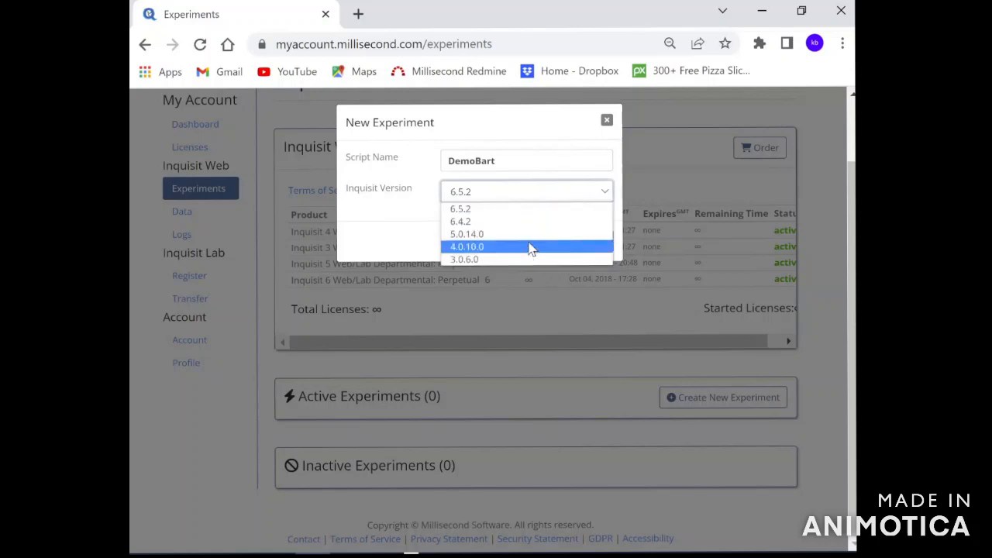
pyautogui.click(512, 195)
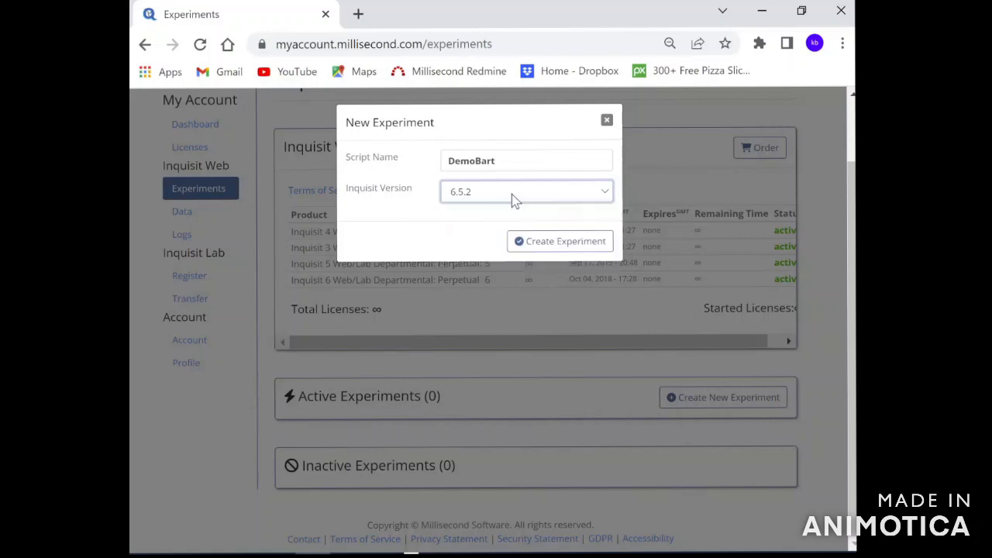
pyautogui.click(559, 248)
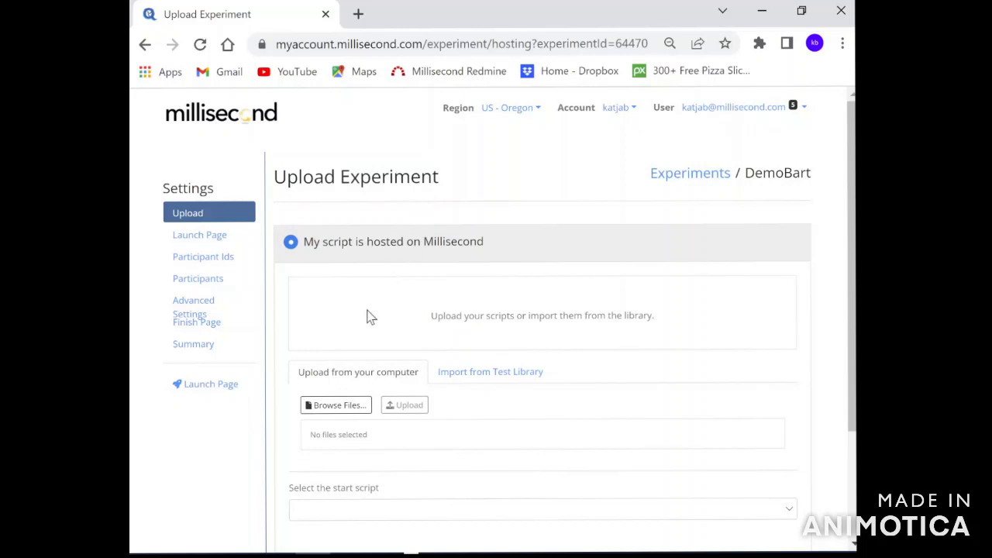
# Import Balloon Analogue Risk Task (English) from the Test Library into DemoBart's files.
pyautogui.click(353, 406)
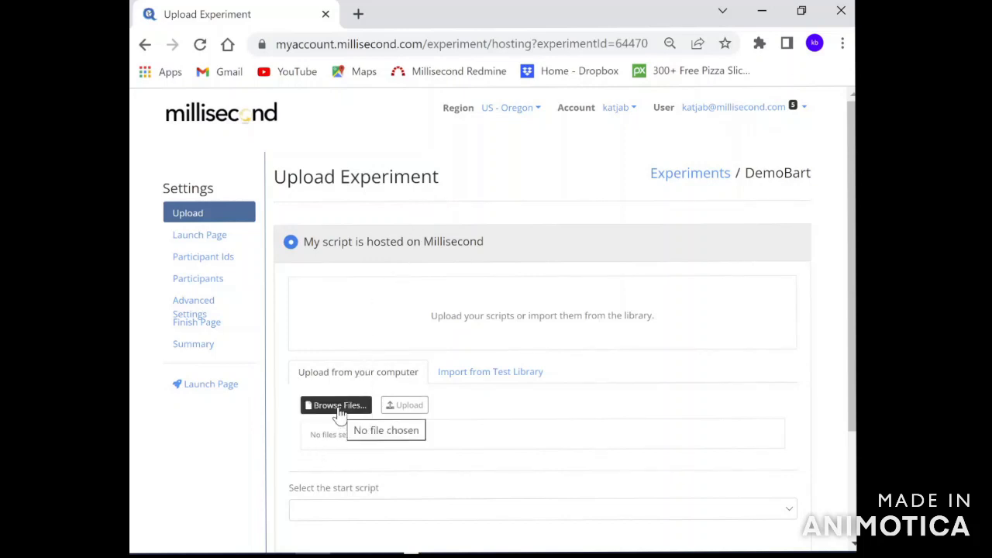
pyautogui.click(482, 376)
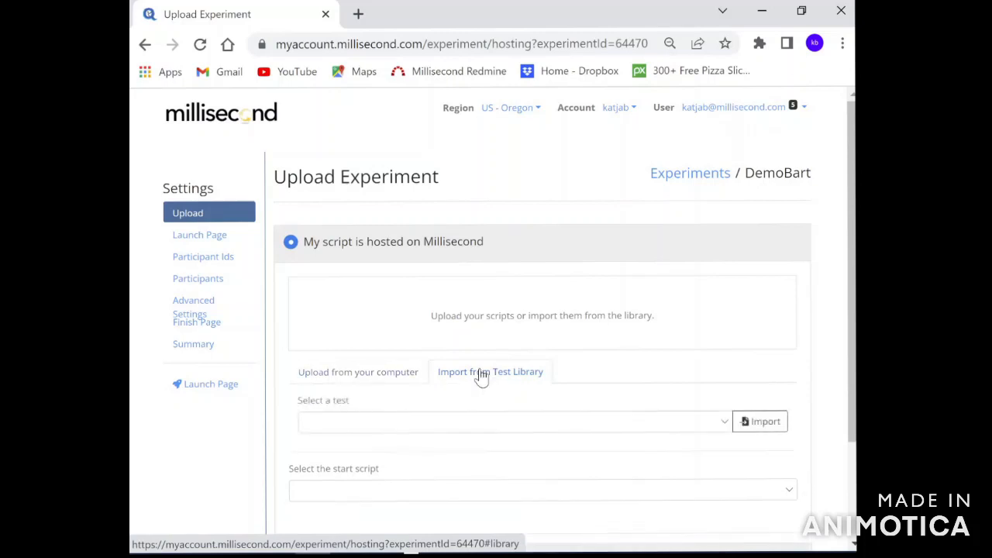
pyautogui.click(724, 425)
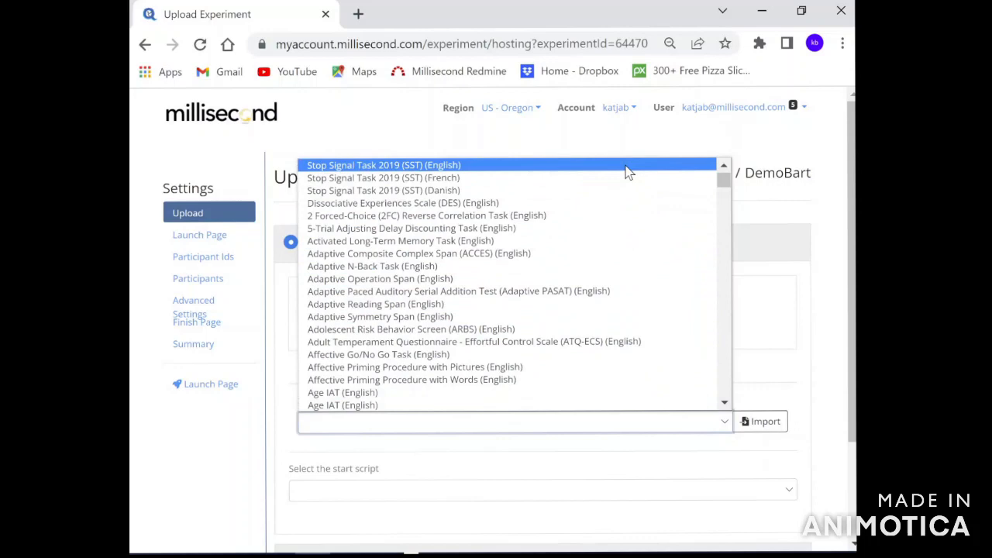
pyautogui.moveTo(726, 183); pyautogui.dragTo(722, 205)
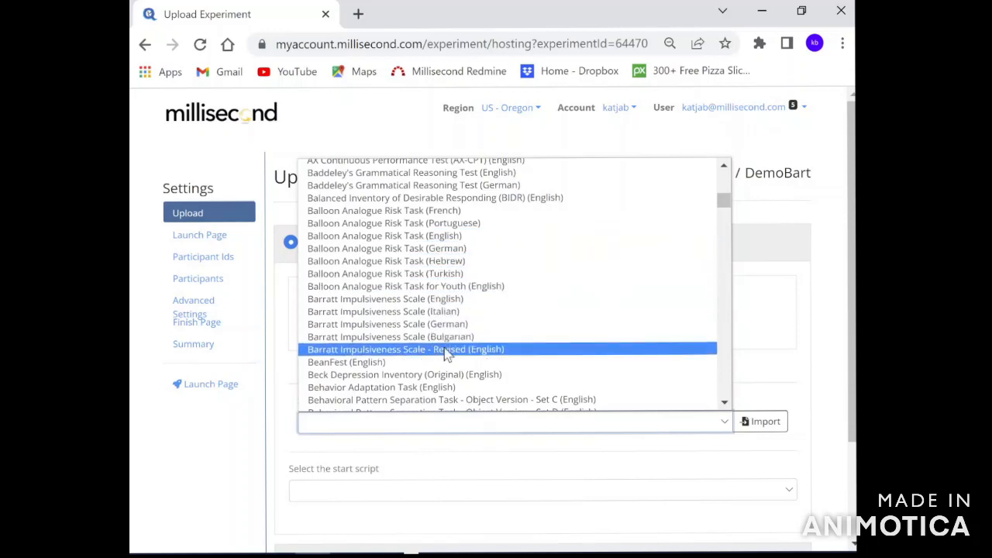
pyautogui.click(424, 236)
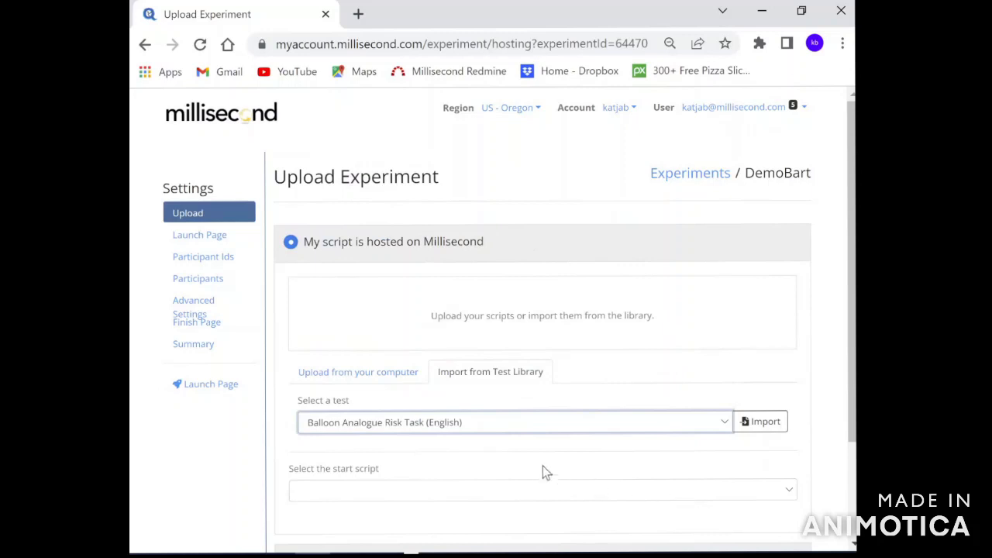
pyautogui.click(768, 428)
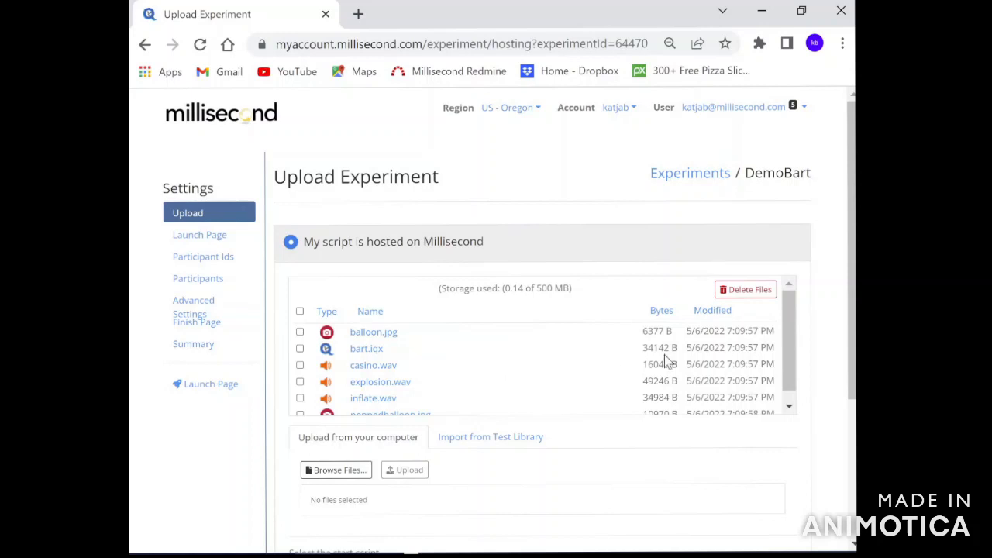
# Upload consent.html alongside the BART files, keeping bart.iqx as start script, and continue.
pyautogui.moveTo(853, 314); pyautogui.dragTo(853, 370)
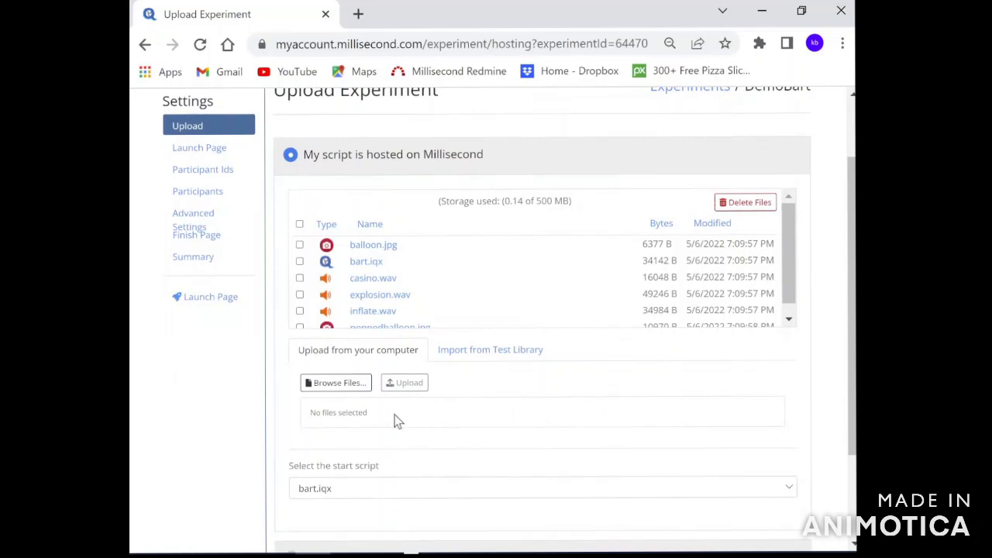
pyautogui.click(348, 384)
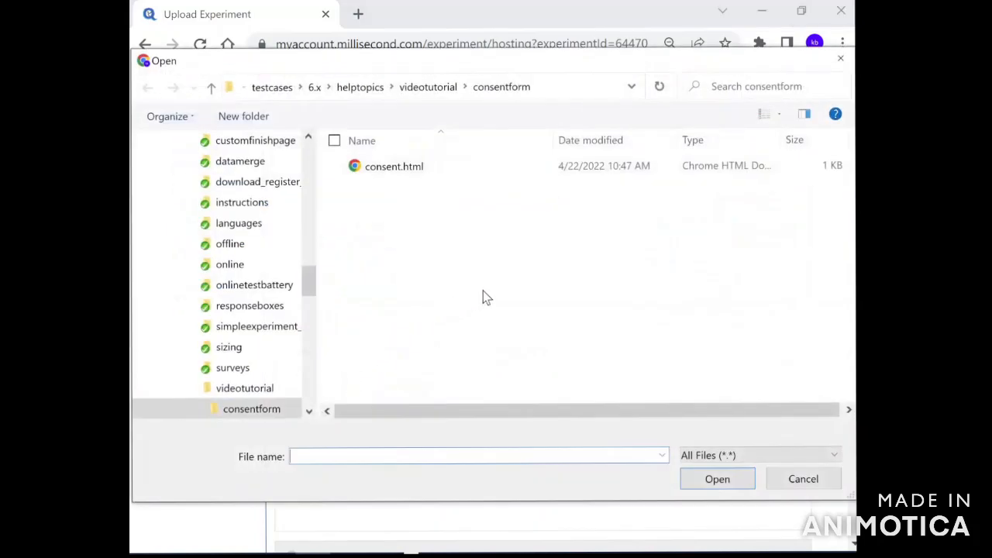
pyautogui.click(380, 176)
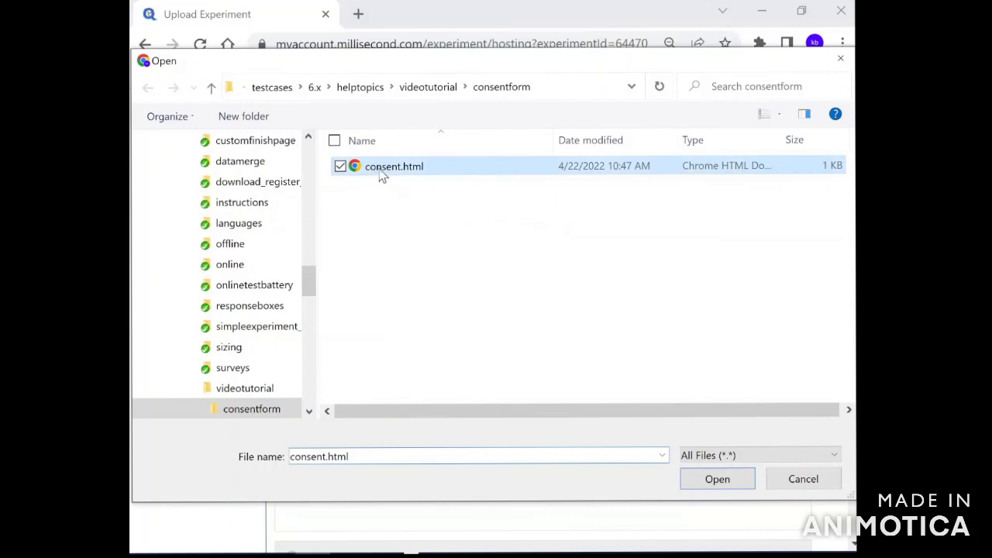
pyautogui.click(696, 482)
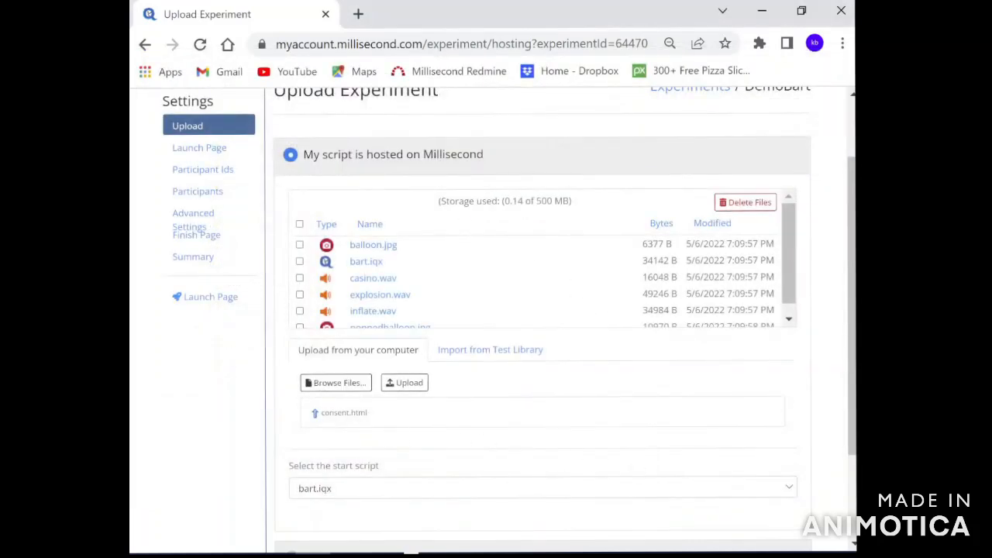
pyautogui.click(407, 383)
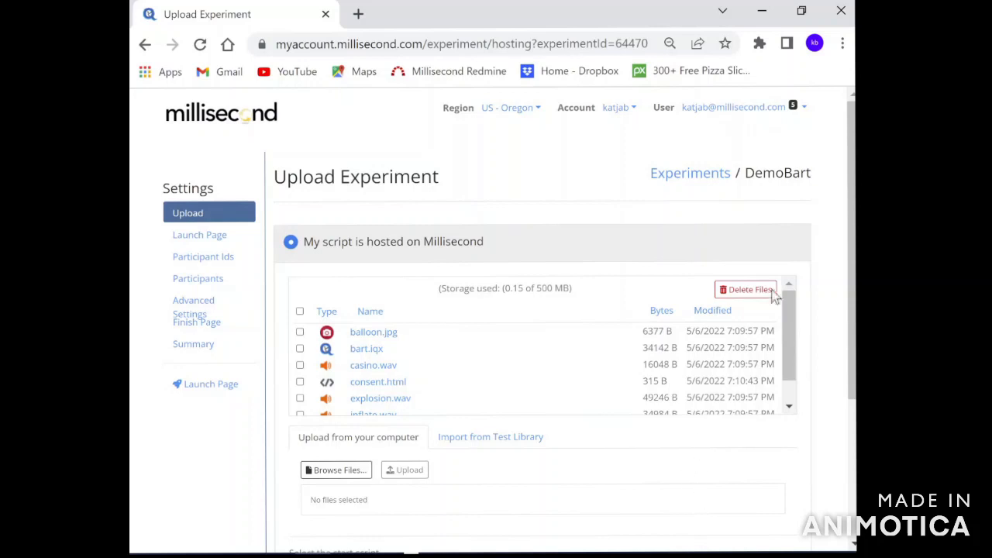
pyautogui.scroll(-3, 843, 139)
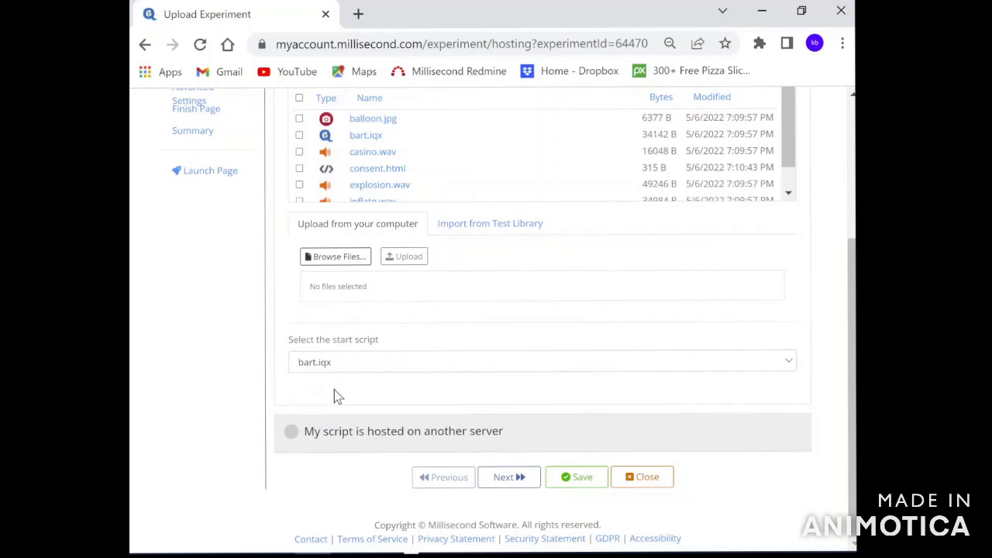
pyautogui.click(509, 477)
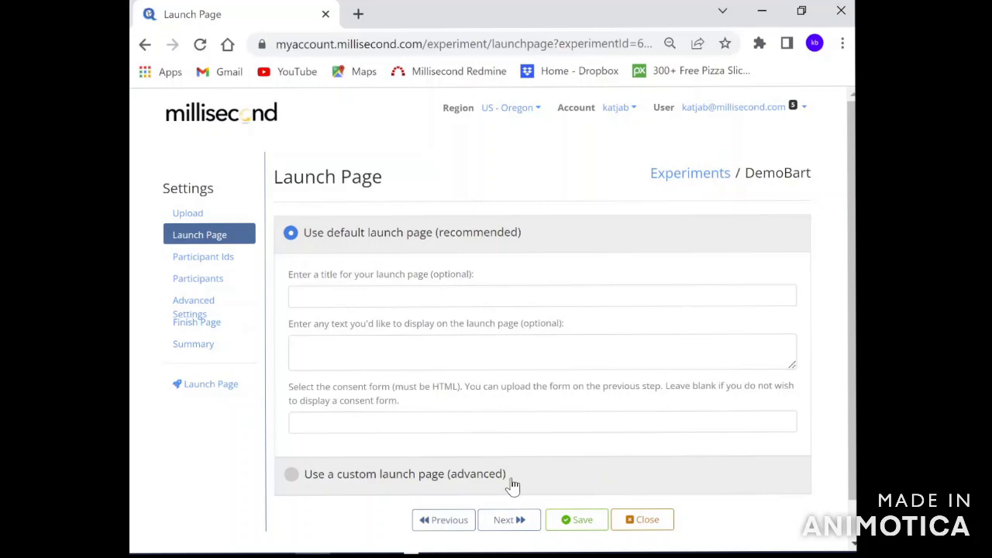
# Enter launch page title 'Demo Bart' and message 'Thank you for your interest in Inquisit!'.
pyautogui.click(347, 295)
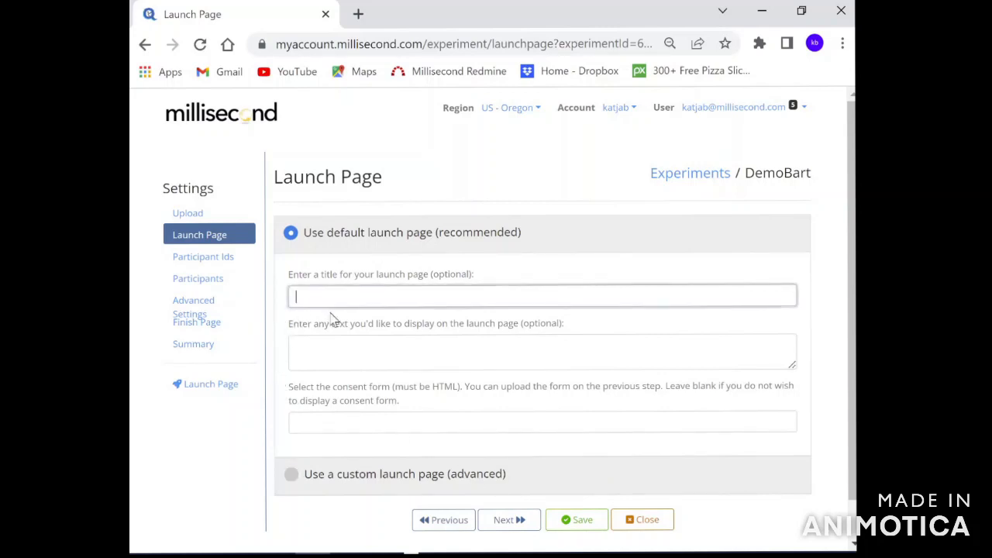
pyautogui.write('Demo Bart')
pyautogui.press('Tab')
pyautogui.write('Thank you ')
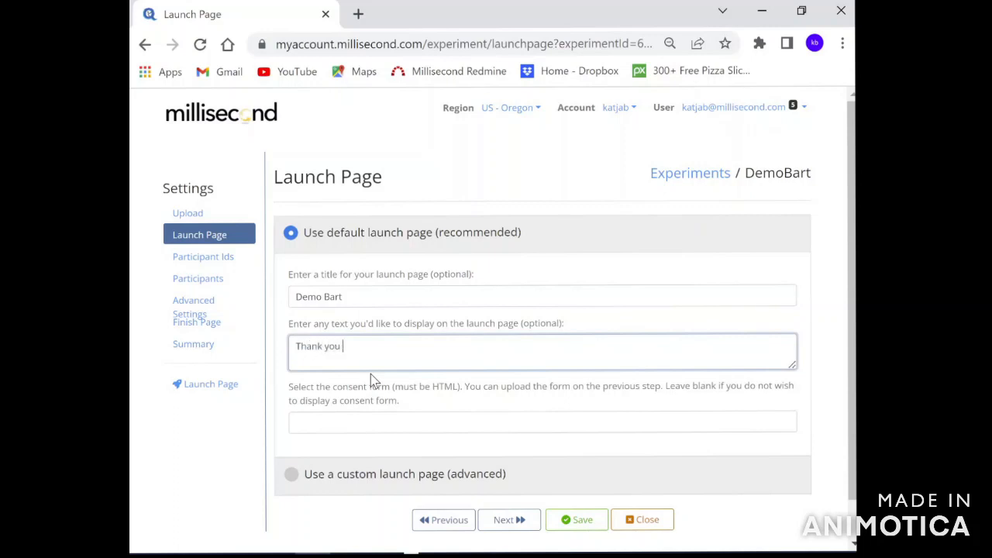
pyautogui.write('for your interest in Inquisit!')
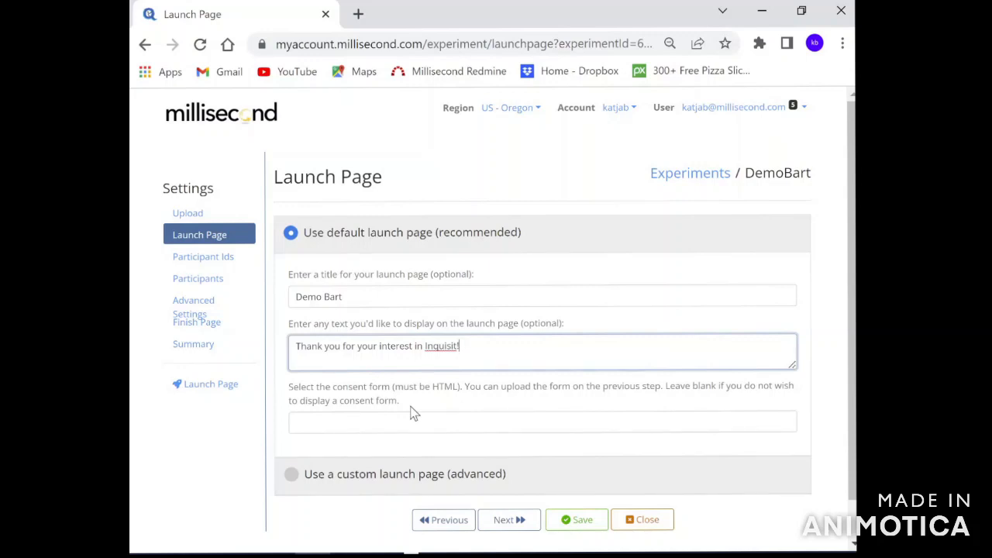
# Select consent.html as the launch page consent form and continue.
pyautogui.click(783, 426)
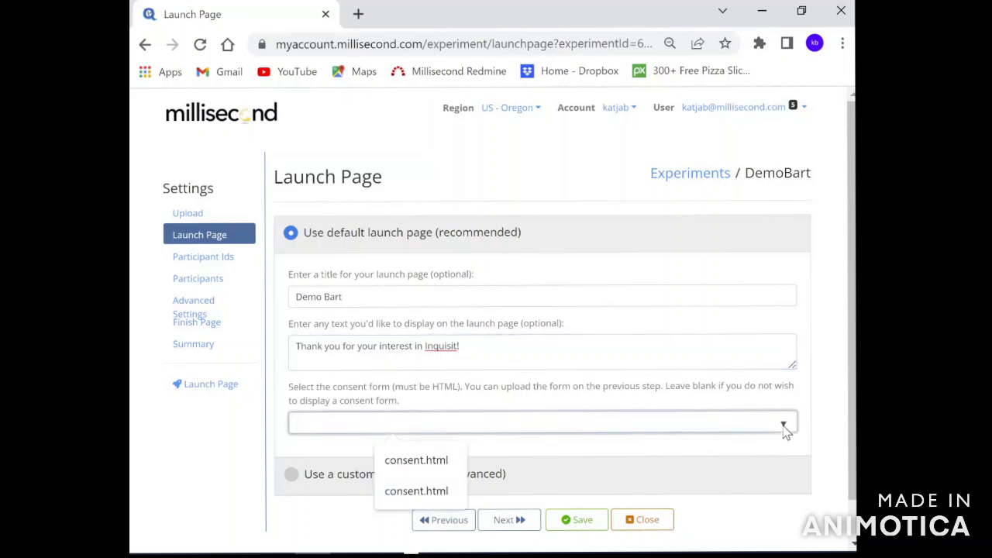
pyautogui.click(416, 461)
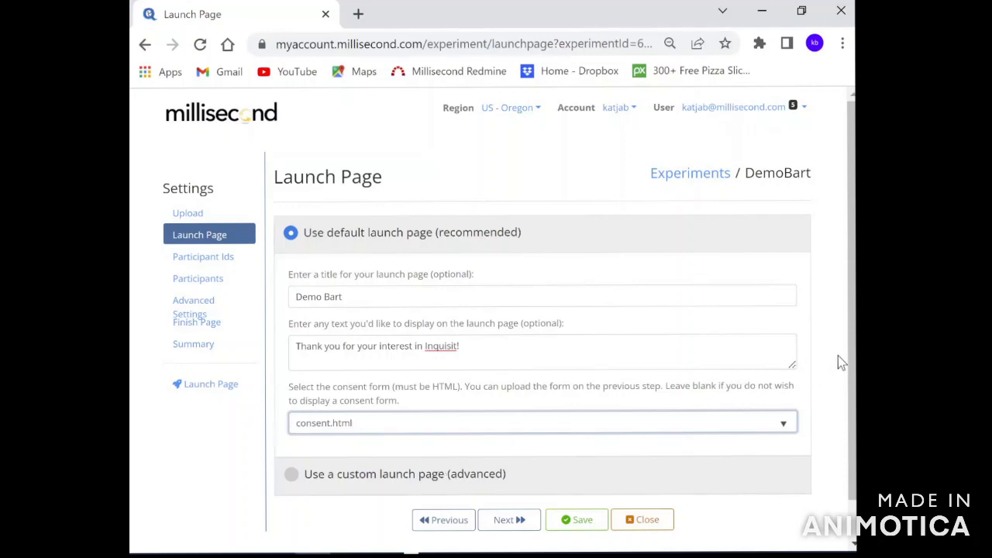
pyautogui.scroll(-1, 839, 362)
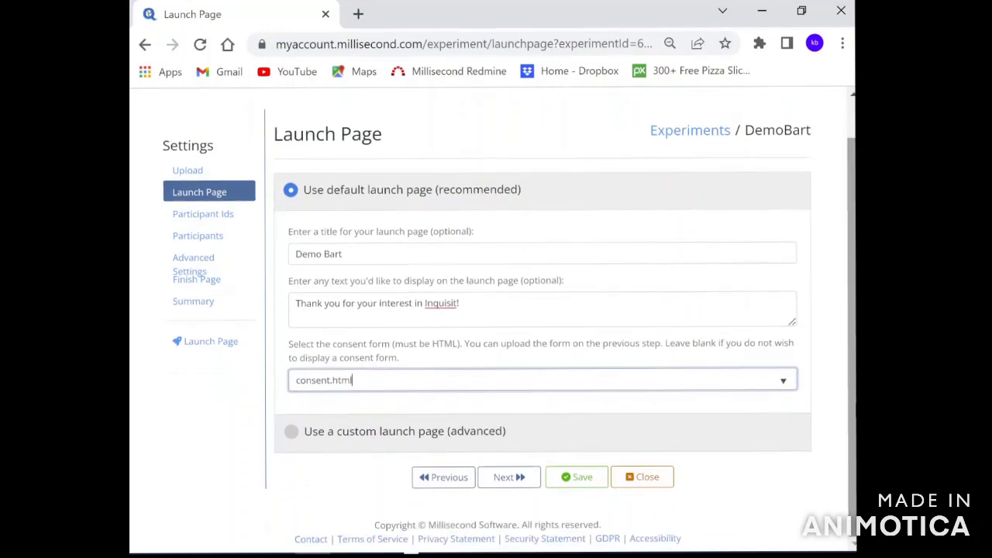
pyautogui.click(511, 479)
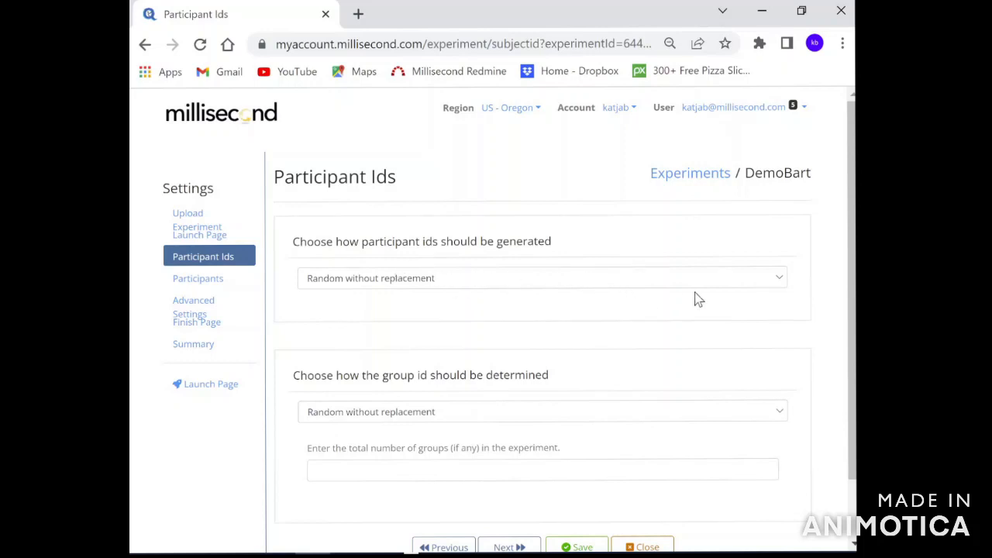
# Keep Random without replacement for both participant ids and group ids, then continue.
pyautogui.click(781, 283)
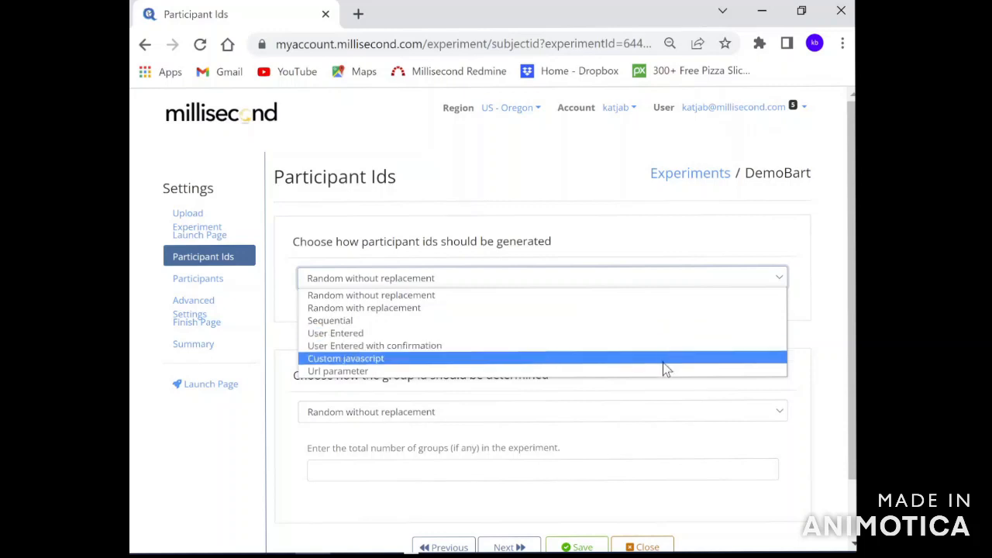
pyautogui.click(629, 279)
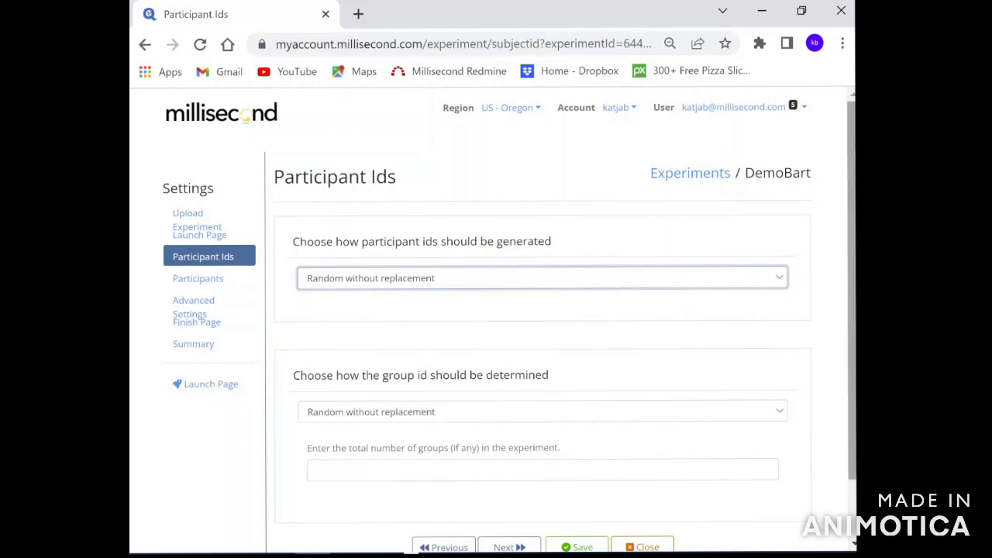
pyautogui.click(847, 250)
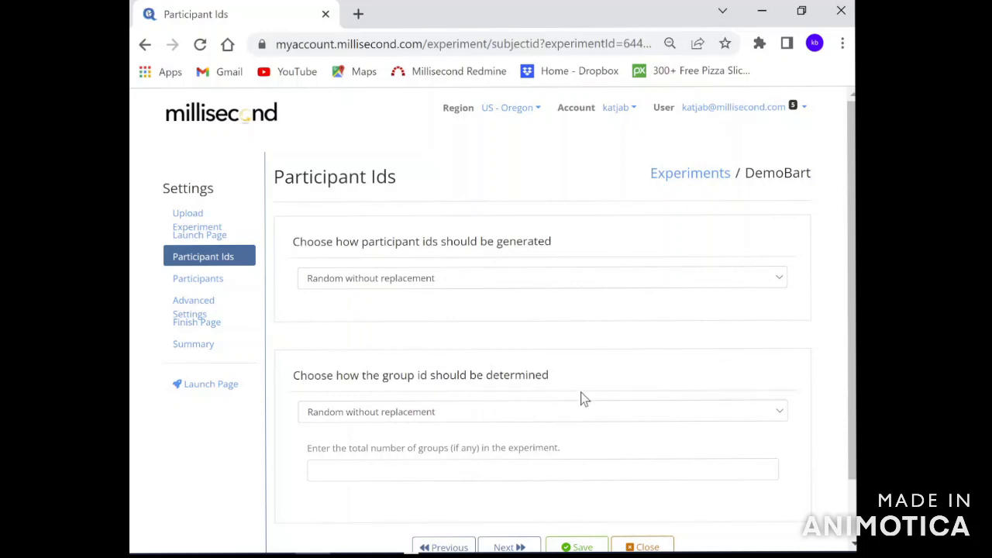
pyautogui.click(781, 413)
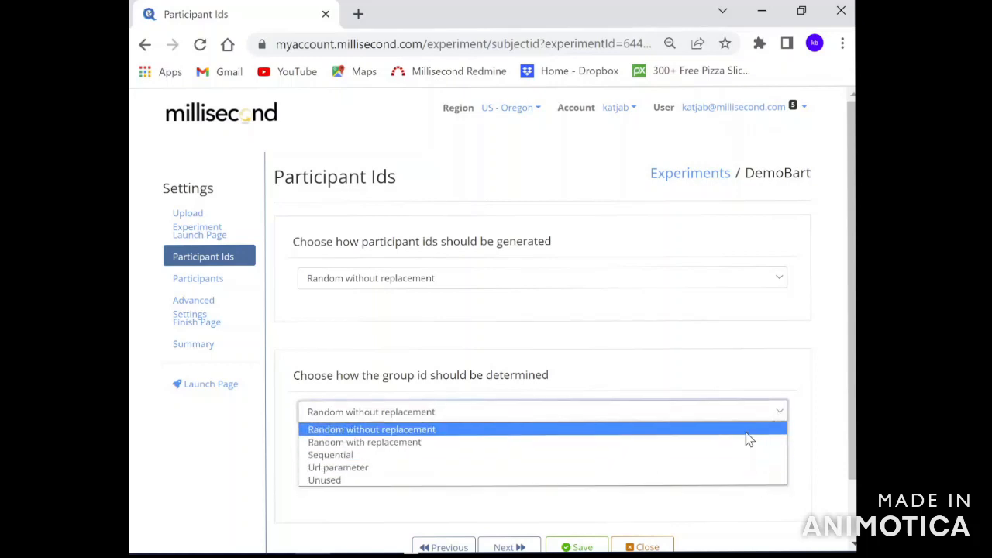
pyautogui.click(721, 369)
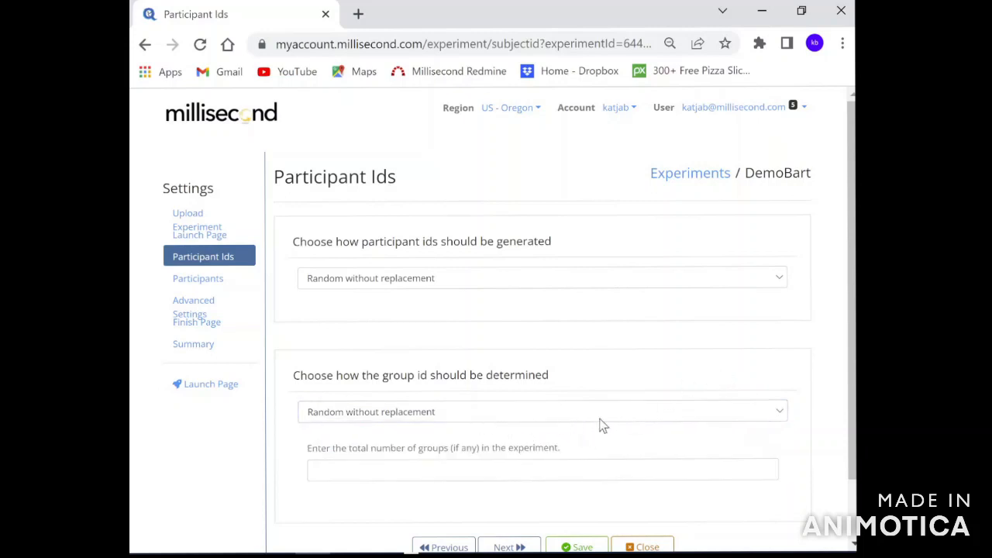
pyautogui.moveTo(852, 429); pyautogui.dragTo(851, 486)
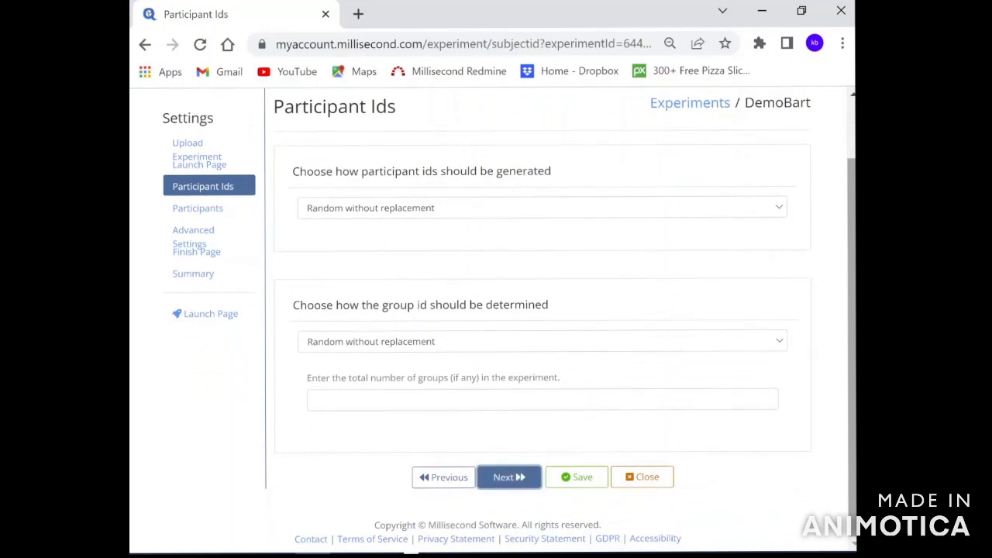
pyautogui.click(509, 476)
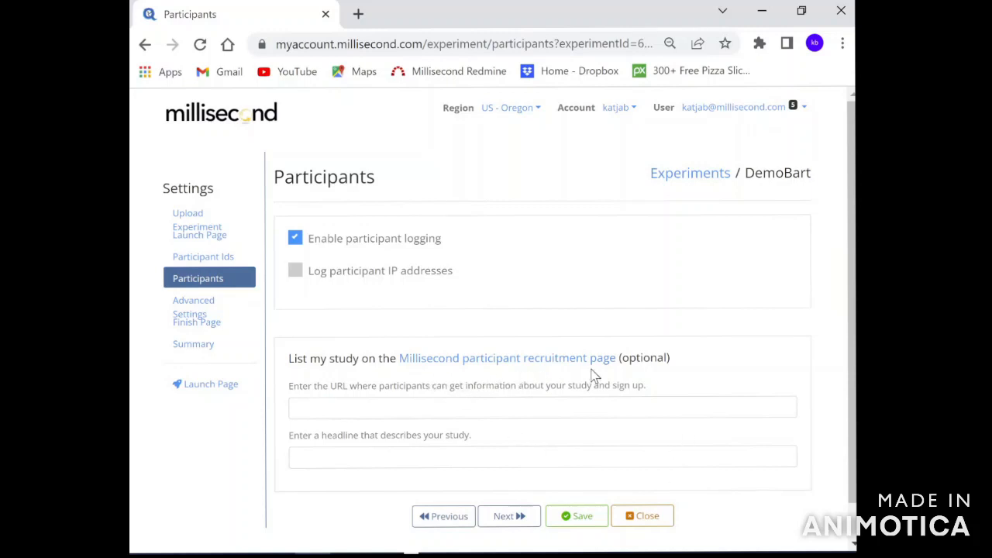
# Pass the Participants and Advanced Settings pages without enabling Data Forwarding.
pyautogui.click(514, 521)
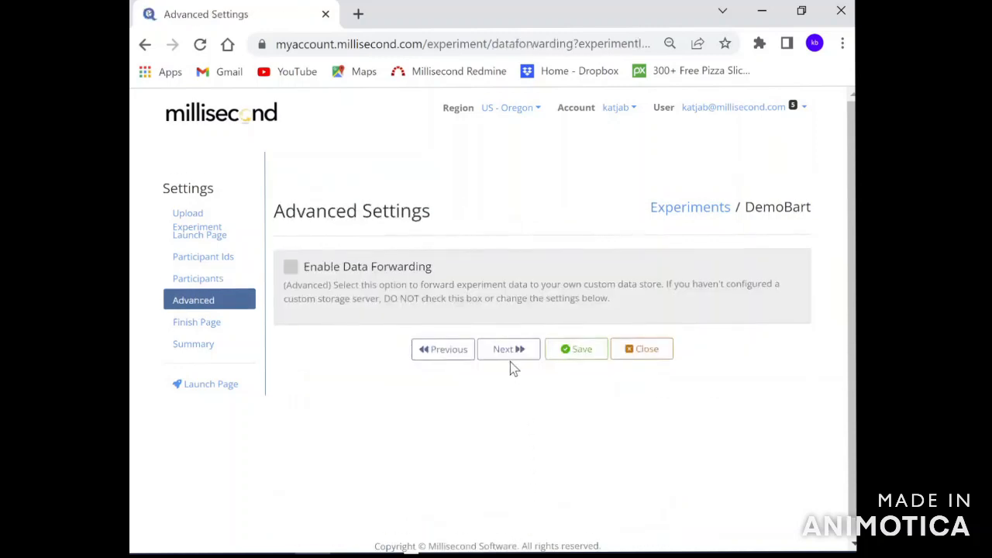
pyautogui.click(507, 346)
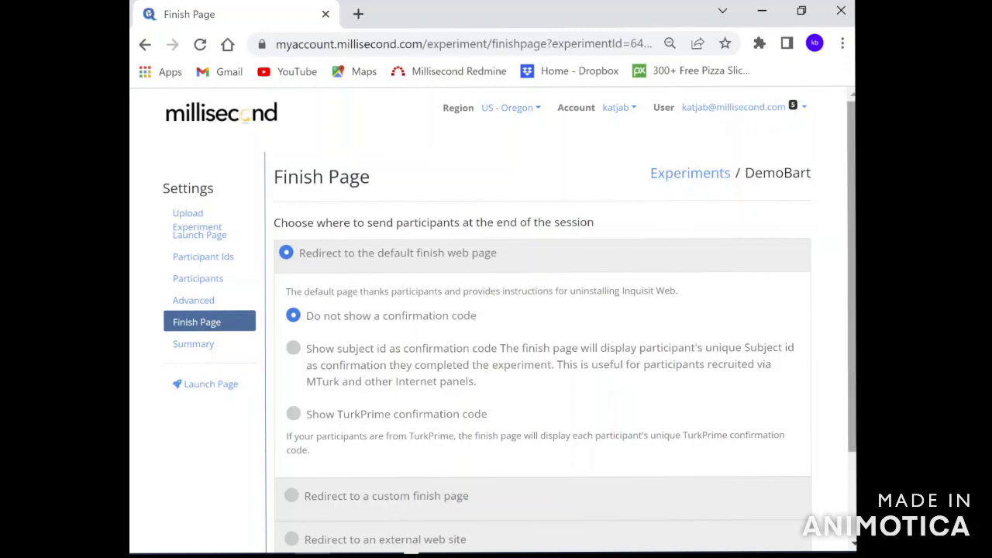
pyautogui.scroll(-2, 853, 351)
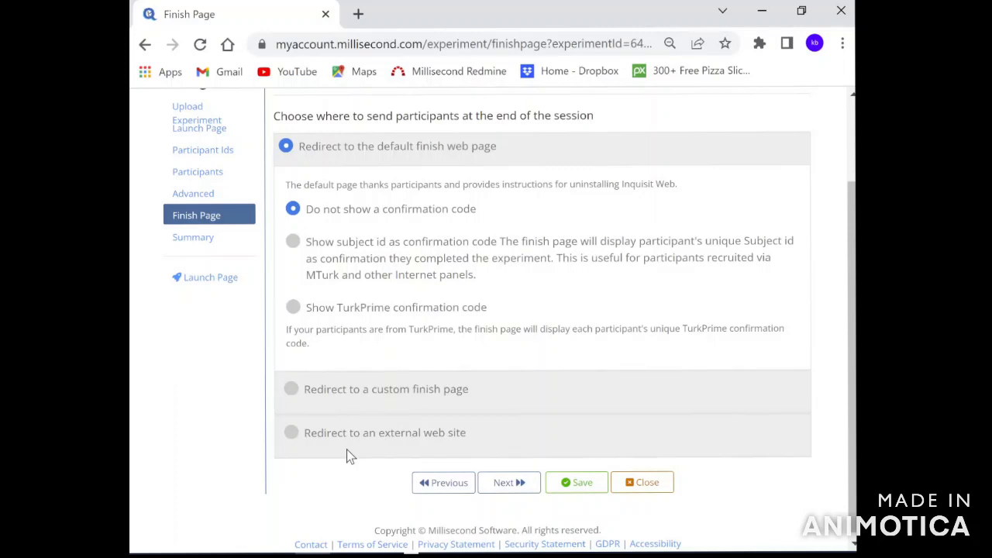
pyautogui.click(292, 433)
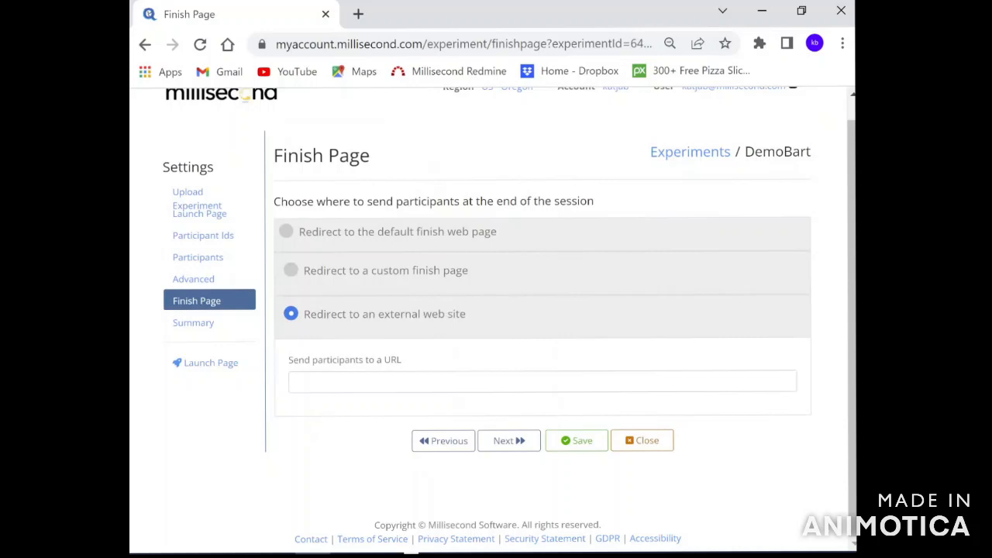
pyautogui.click(297, 381)
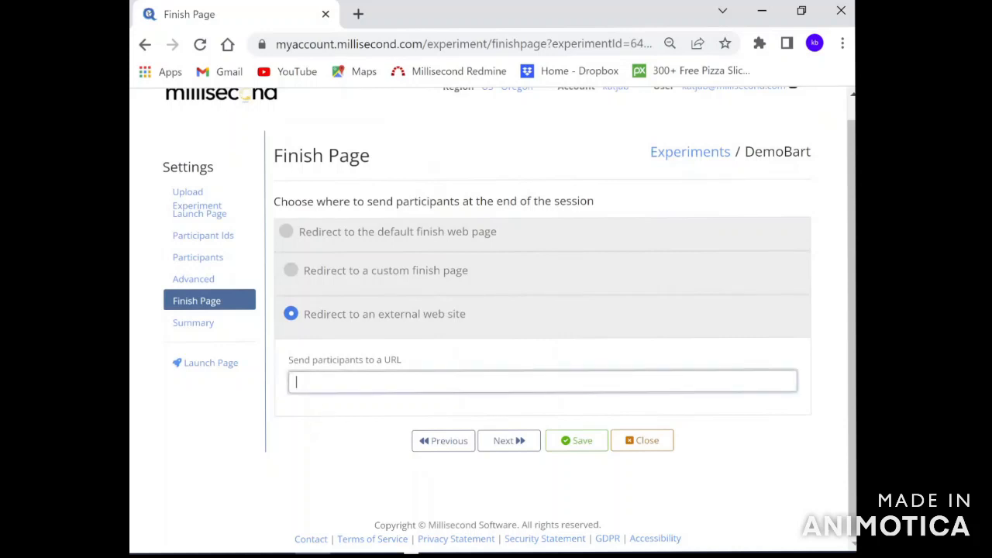
pyautogui.write('https://www.google.com')
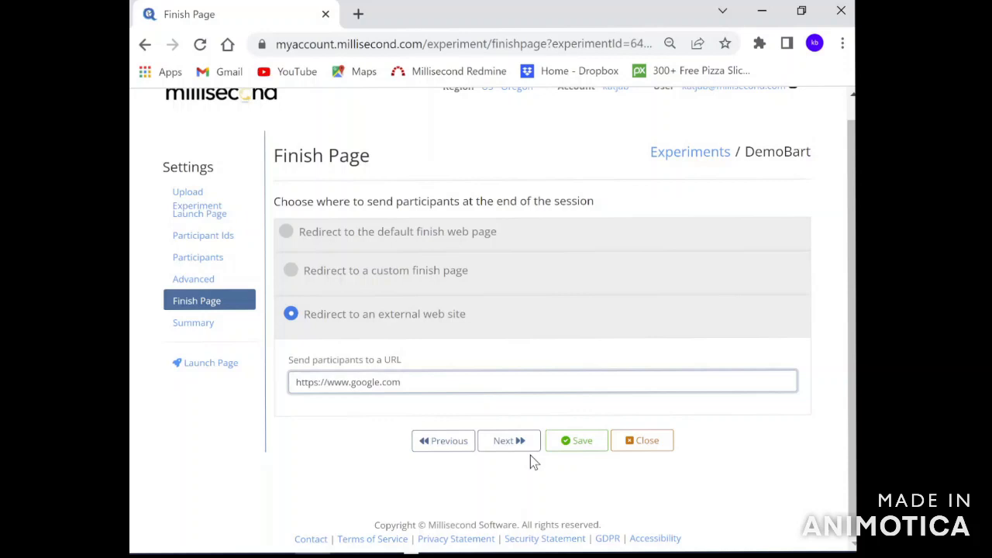
pyautogui.click(509, 443)
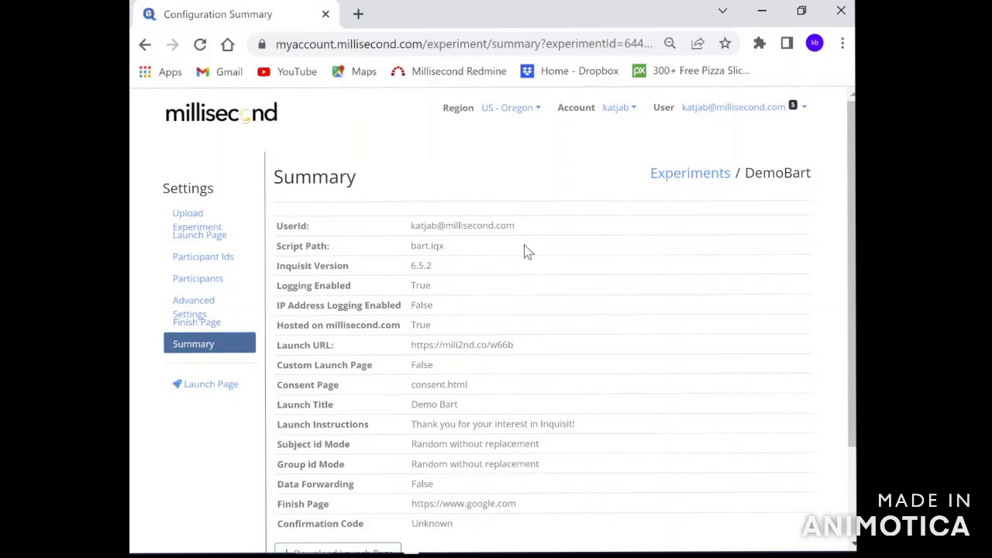
# Save the DemoBart configuration from the Summary page and close back to the Experiments list.
pyautogui.scroll(-2, 850, 224)
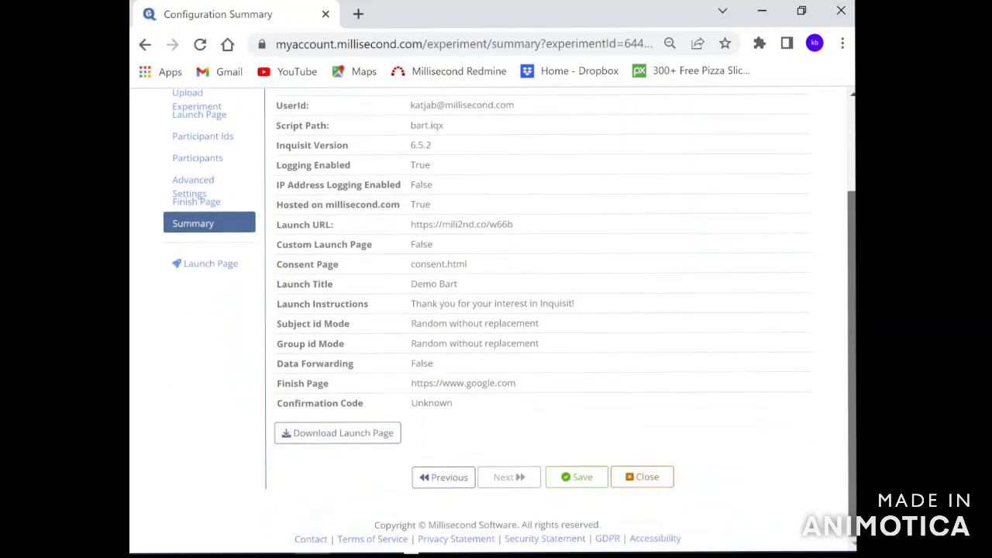
pyautogui.click(578, 477)
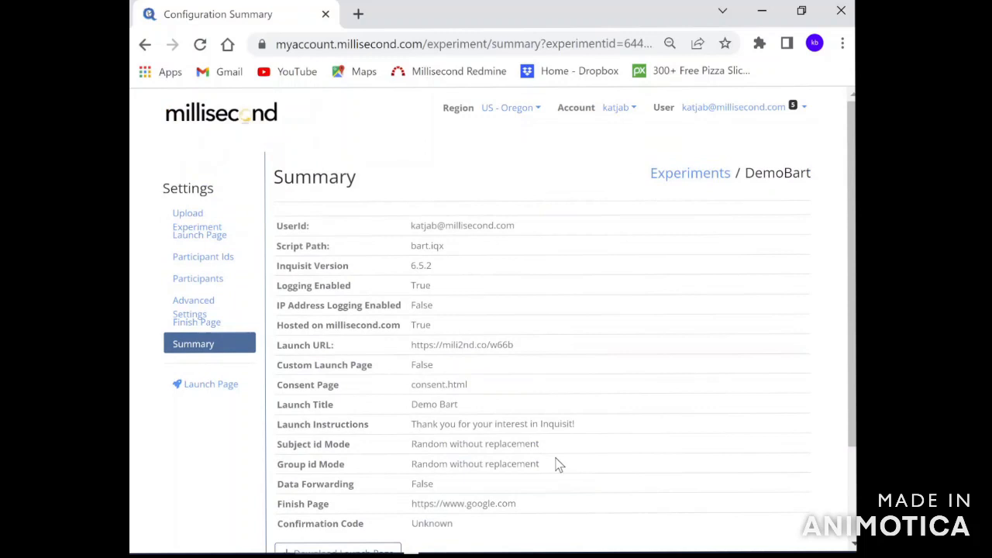
pyautogui.moveTo(853, 270); pyautogui.dragTo(790, 492)
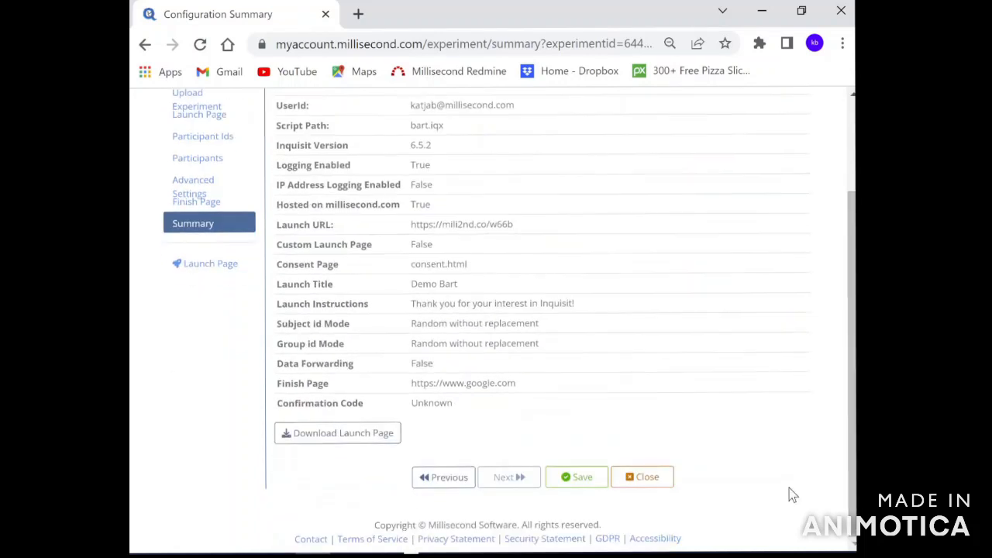
pyautogui.click(646, 478)
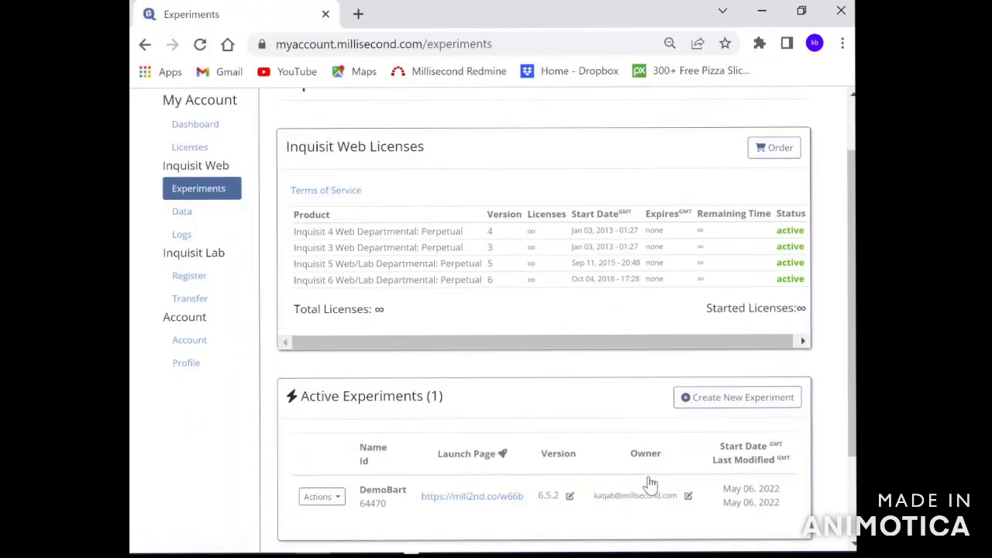
# Check DemoBart's Actions menu under Active Experiments, then open its launch link in a new tab.
pyautogui.moveTo(853, 439); pyautogui.dragTo(853, 383)
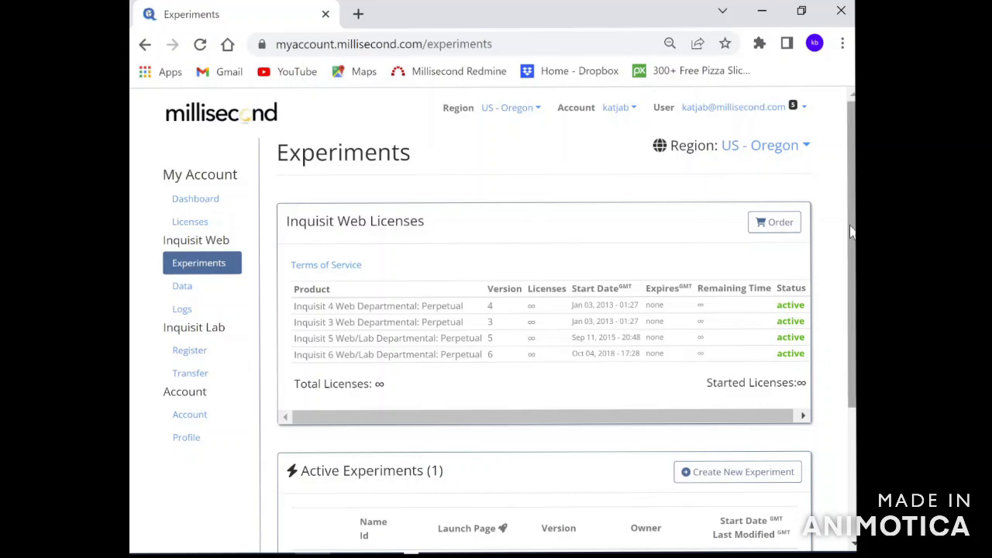
pyautogui.moveTo(850, 231); pyautogui.dragTo(850, 364)
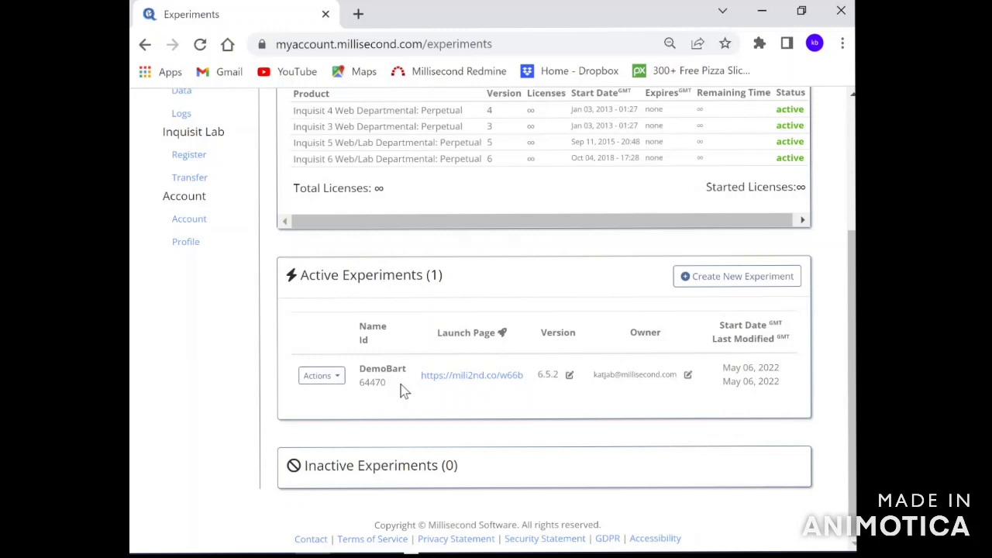
pyautogui.click(337, 385)
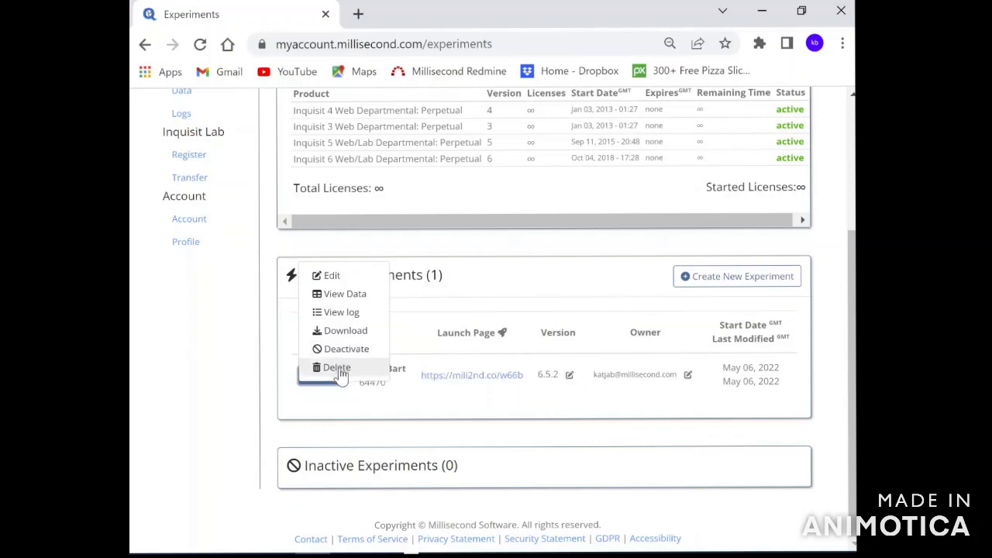
pyautogui.click(351, 413)
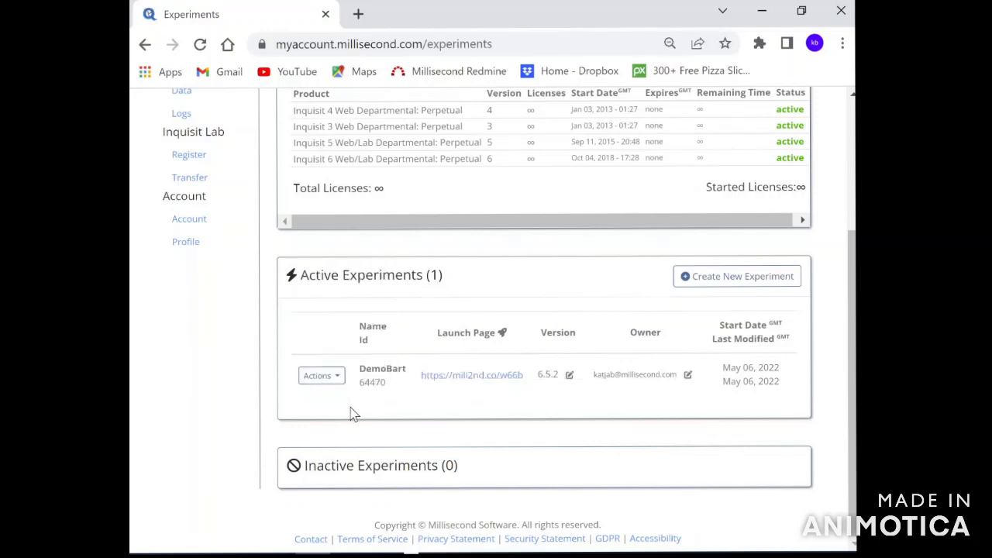
pyautogui.click(482, 377)
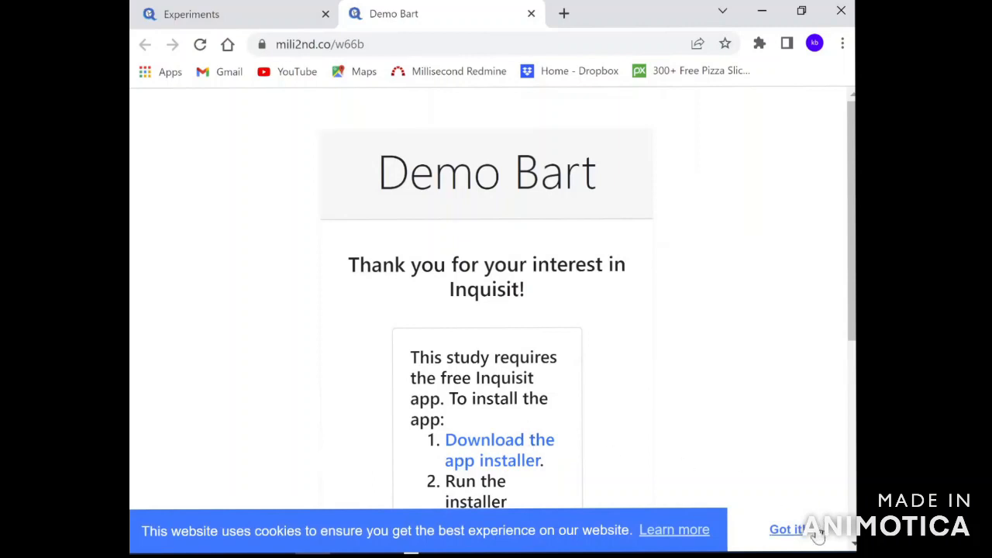
# Accept the cookie notice with Got it! and follow the Download the app installer link.
pyautogui.click(784, 530)
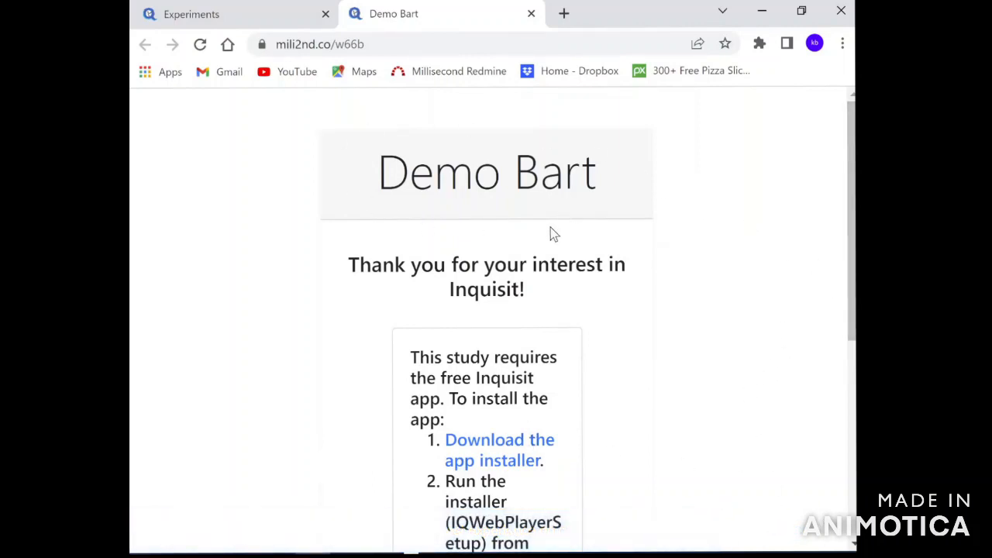
pyautogui.scroll(-4, 801, 260)
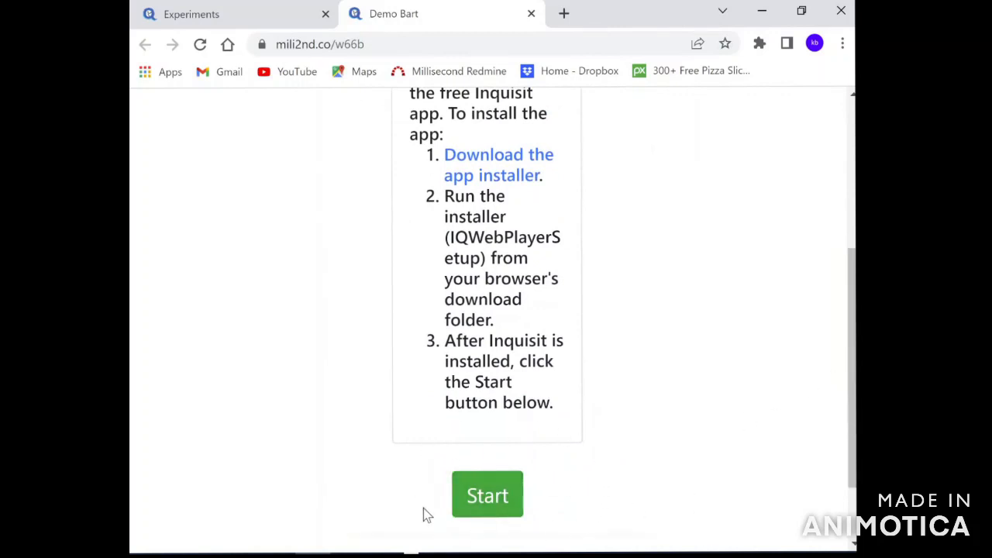
pyautogui.moveTo(854, 433); pyautogui.dragTo(852, 394)
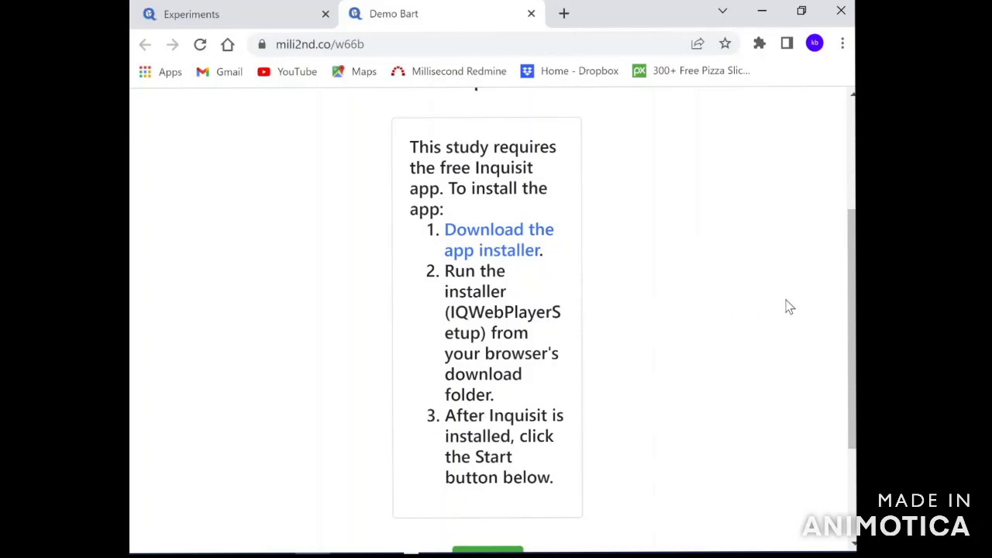
pyautogui.moveTo(855, 272); pyautogui.dragTo(856, 293)
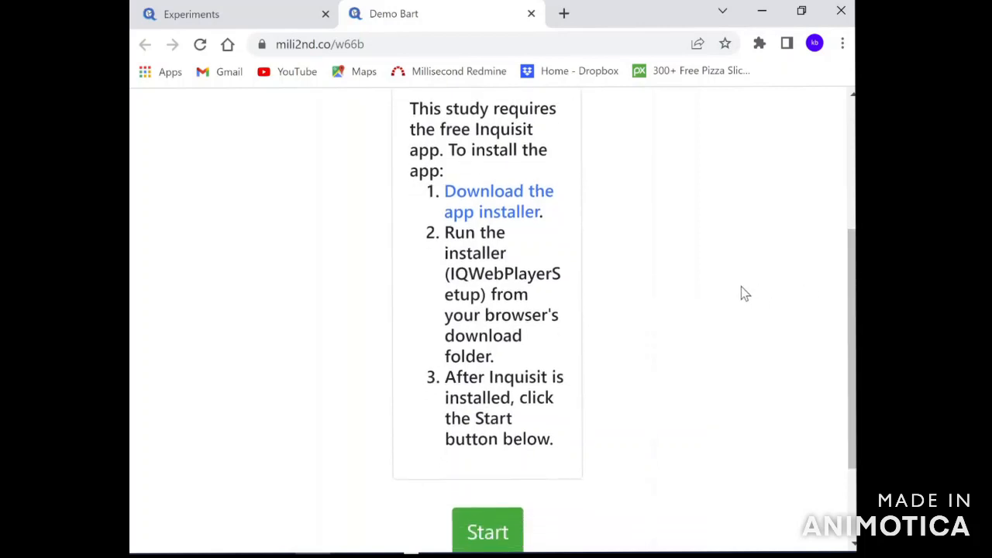
pyautogui.click(505, 208)
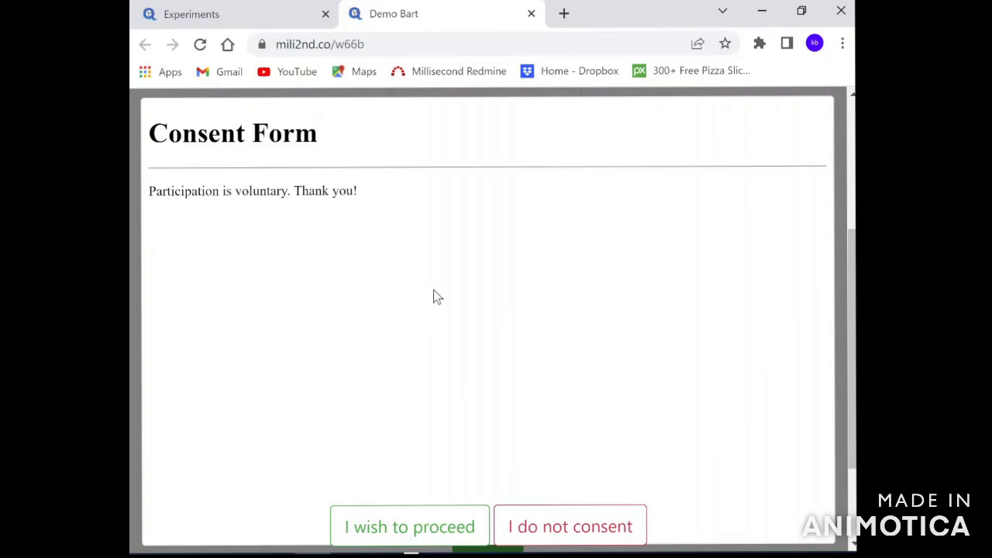
# Choose I wish to proceed on the Consent Form.
pyautogui.click(429, 532)
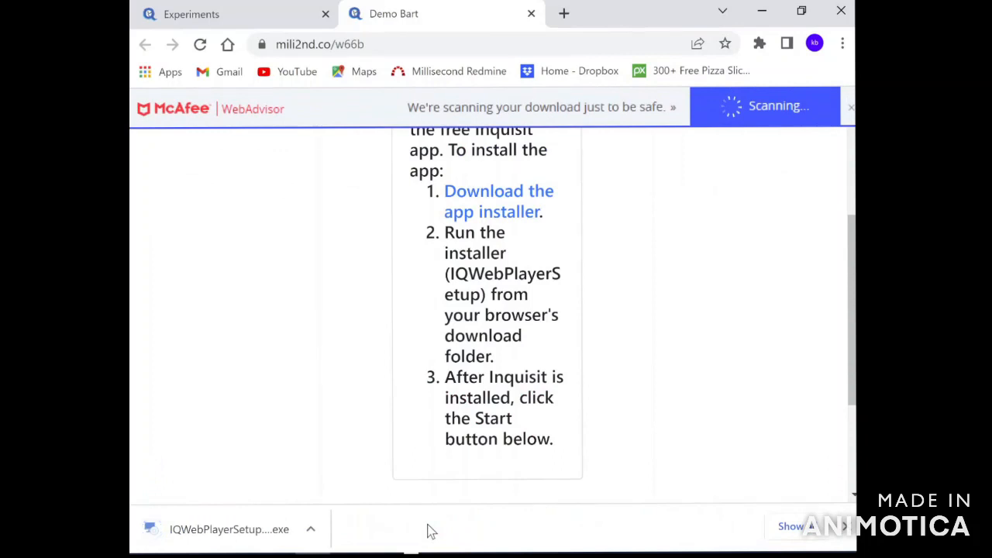
# Run IQWebPlayerSetup.exe, confirm the install, then Start the study and allow Inquisit Player to open.
pyautogui.click(259, 530)
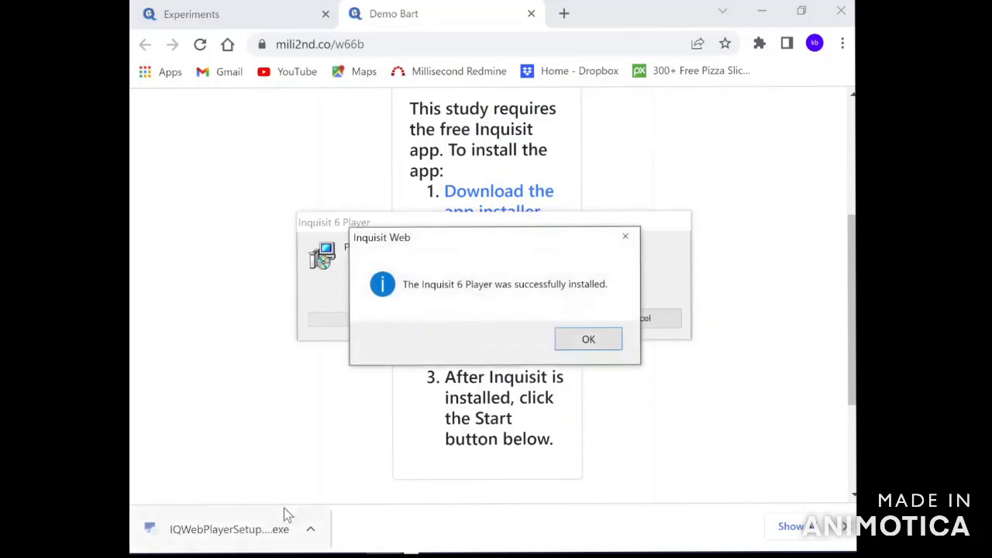
pyautogui.click(590, 340)
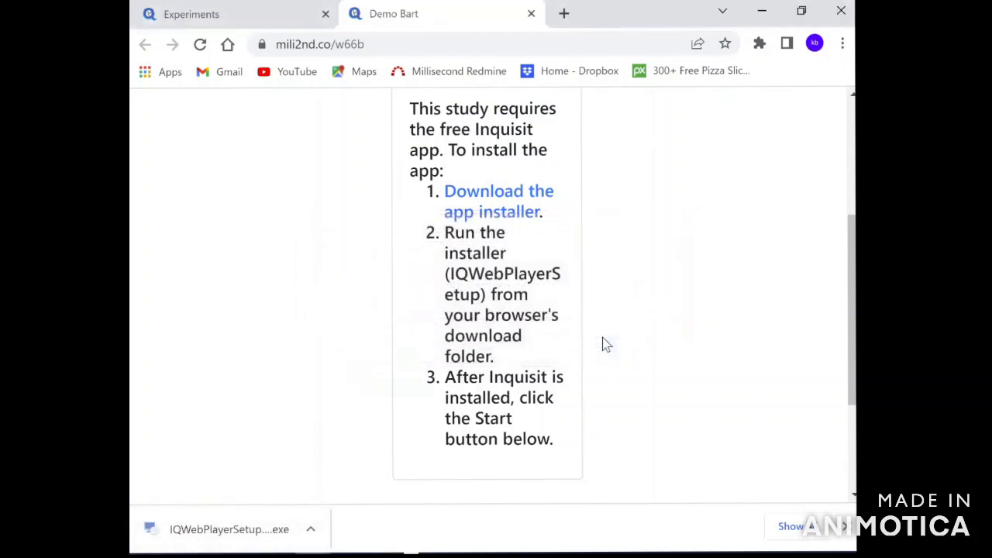
pyautogui.moveTo(852, 268); pyautogui.dragTo(852, 345)
pyautogui.click(494, 405)
pyautogui.click(583, 192)
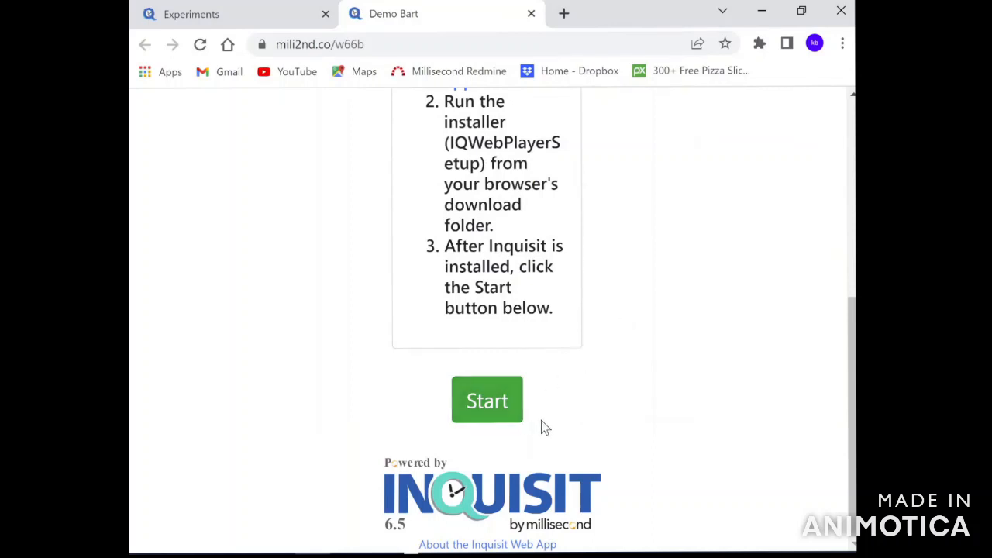
# Start the DemoBart study and click through the instructions to begin the balloon task.
pyautogui.click(491, 411)
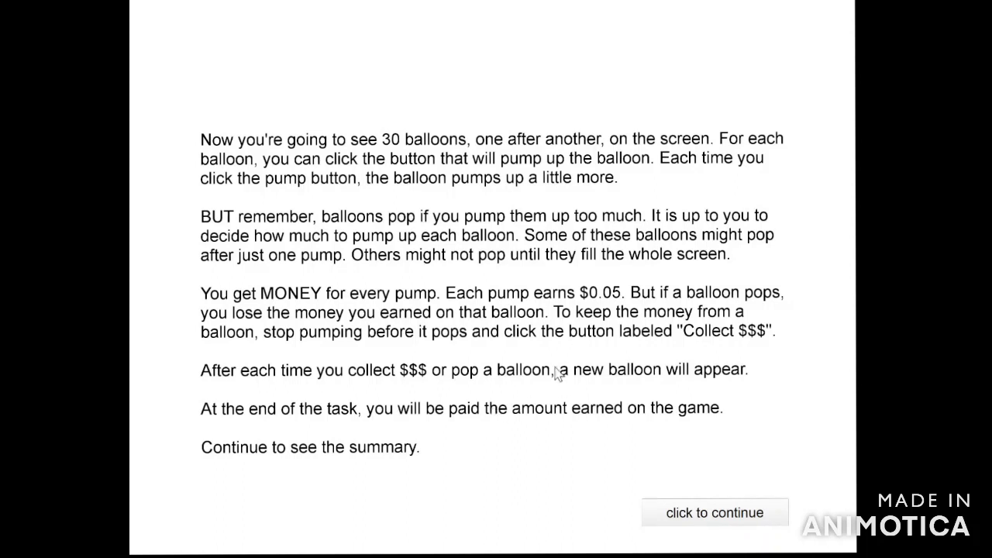
pyautogui.click(696, 523)
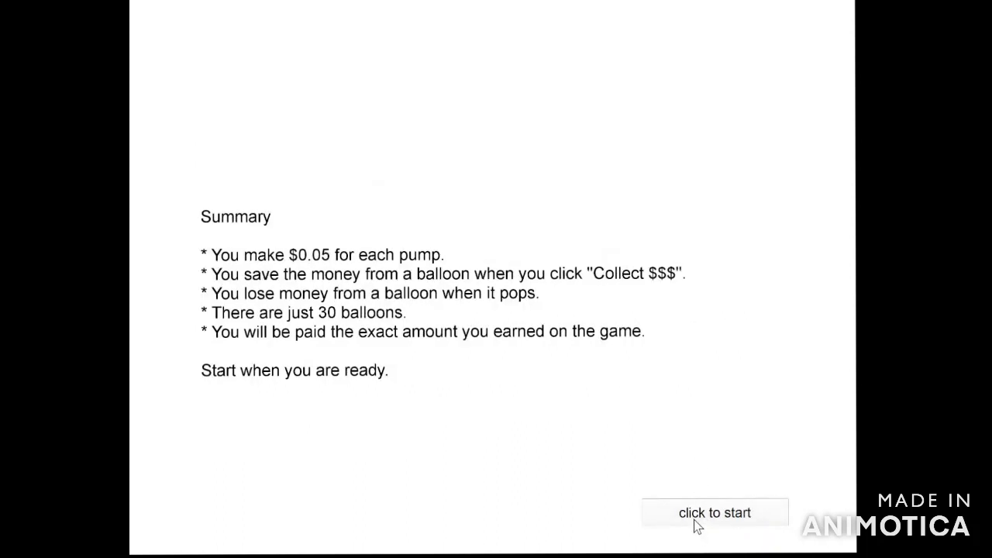
pyautogui.click(697, 523)
# Pump the first balloon until it pops, then pump the second and collect $0.35.
pyautogui.click(388, 525)
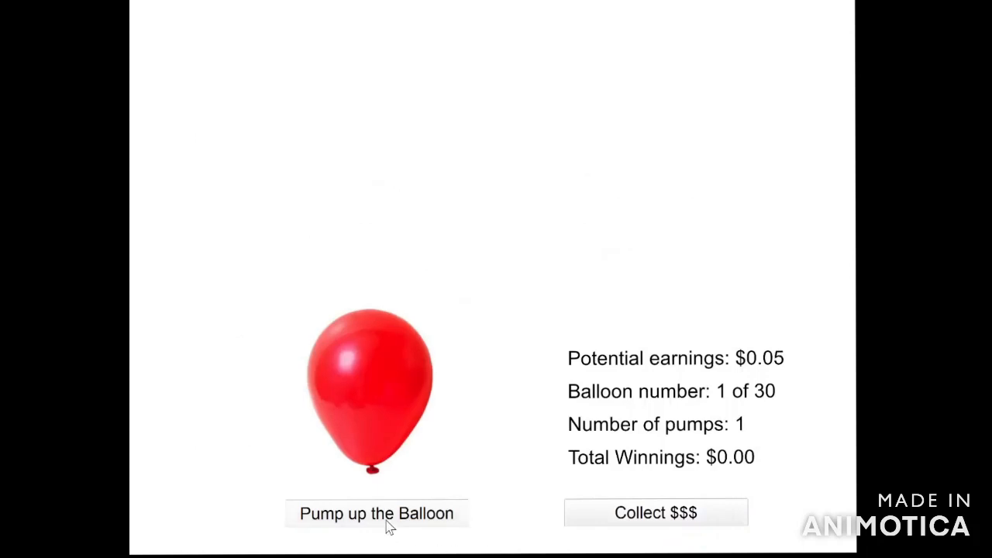
pyautogui.click(389, 527)
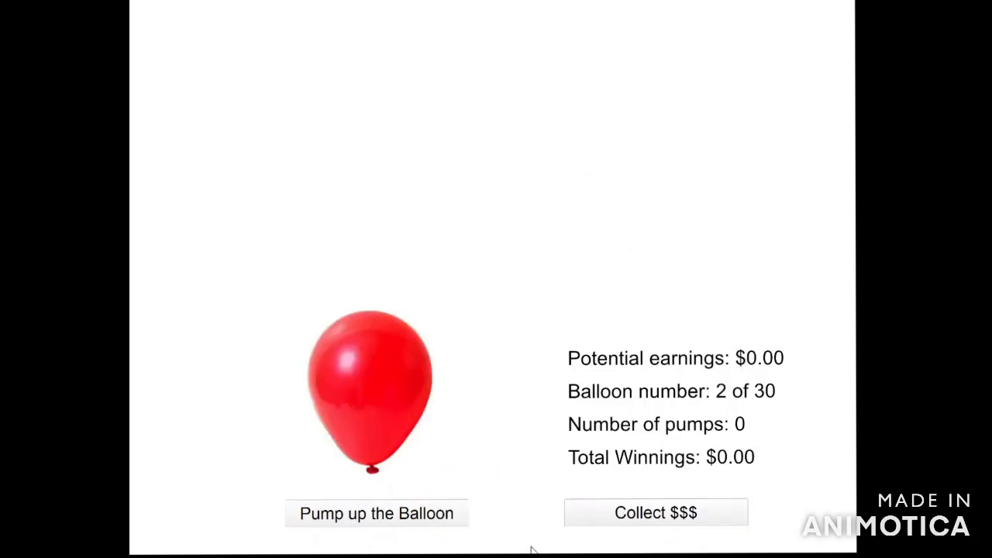
pyautogui.click(405, 524)
pyautogui.click(405, 524)
pyautogui.click(405, 524)
pyautogui.click(405, 524)
pyautogui.click(405, 525)
pyautogui.click(406, 524)
pyautogui.click(406, 524)
pyautogui.click(660, 517)
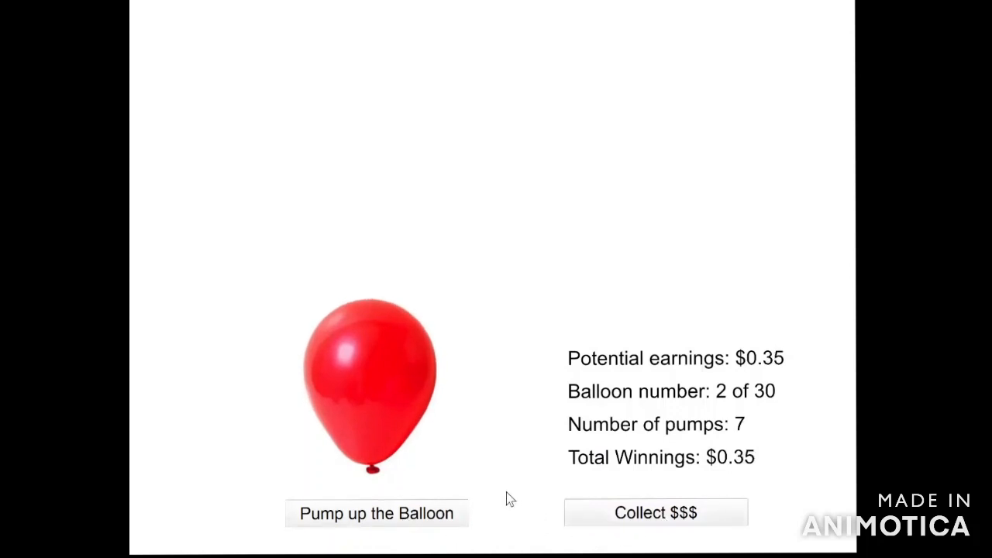